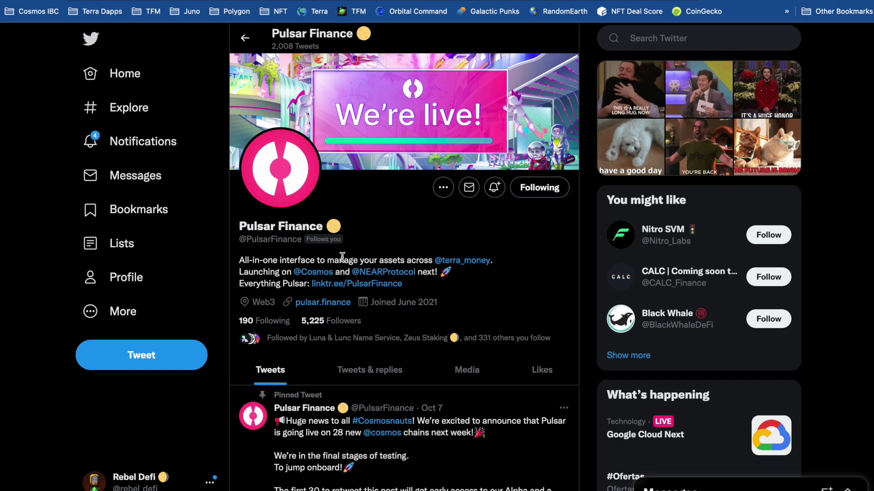
Open the pulsar.finance link from the Pulsar Finance Twitter profile bio
click(324, 305)
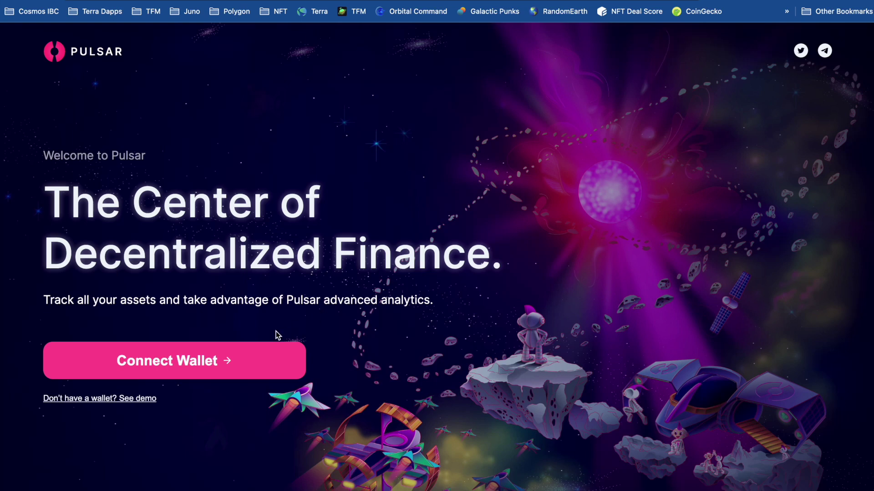
Connect the Terra Station wallet to show its $11,007.44 portfolio overview
click(194, 360)
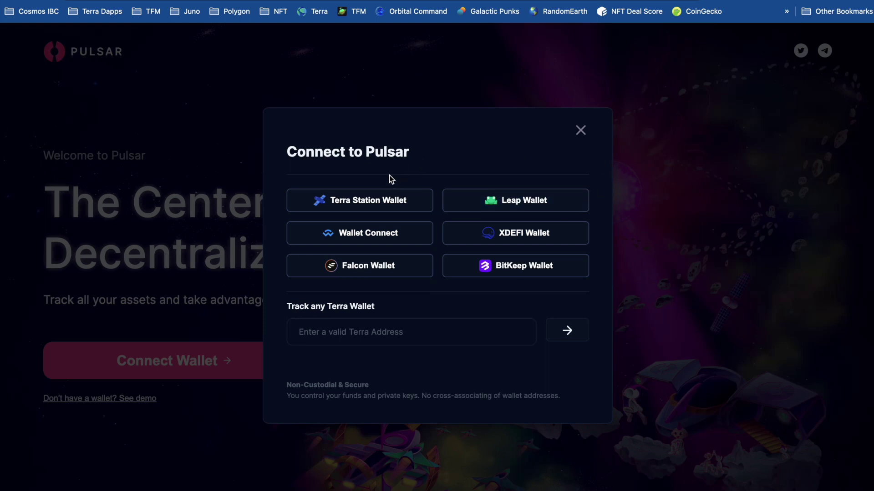
click(373, 201)
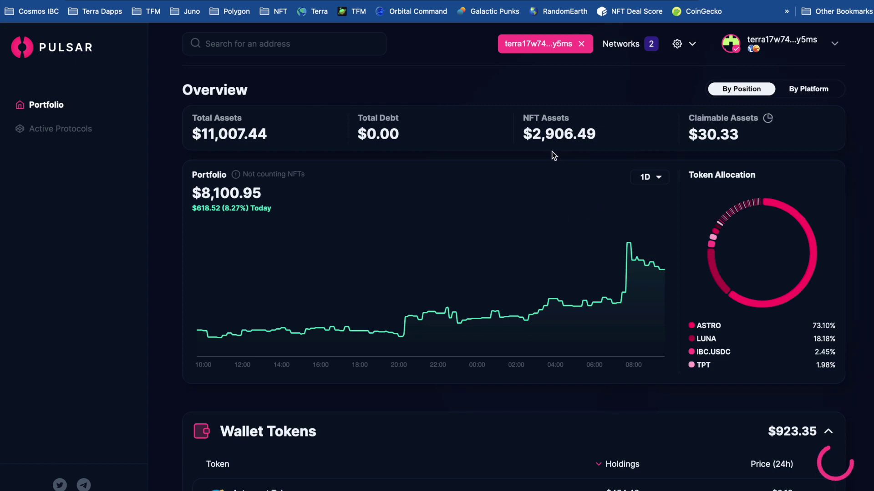
scroll(552, 152, down, 7)
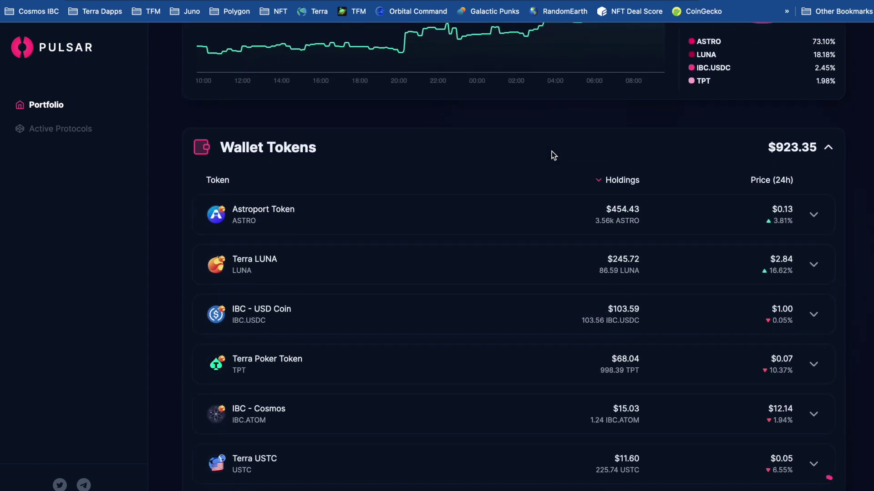
scroll(551, 154, down, 6)
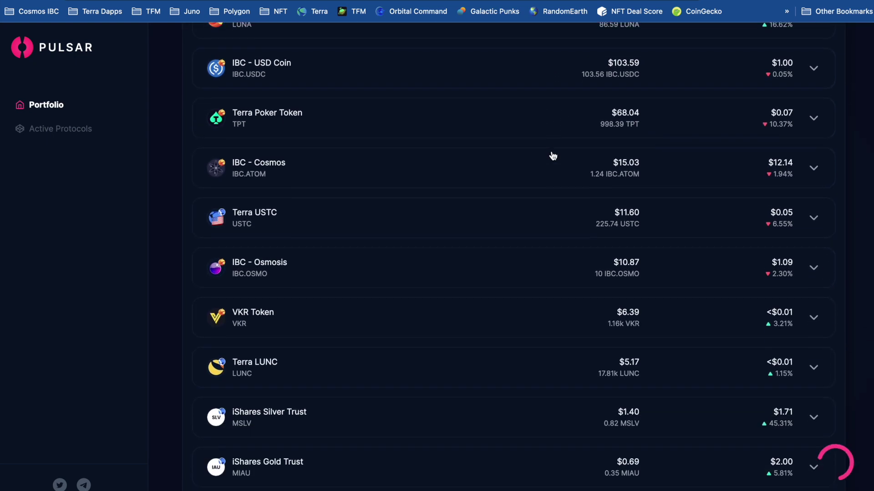
scroll(552, 155, down, 4)
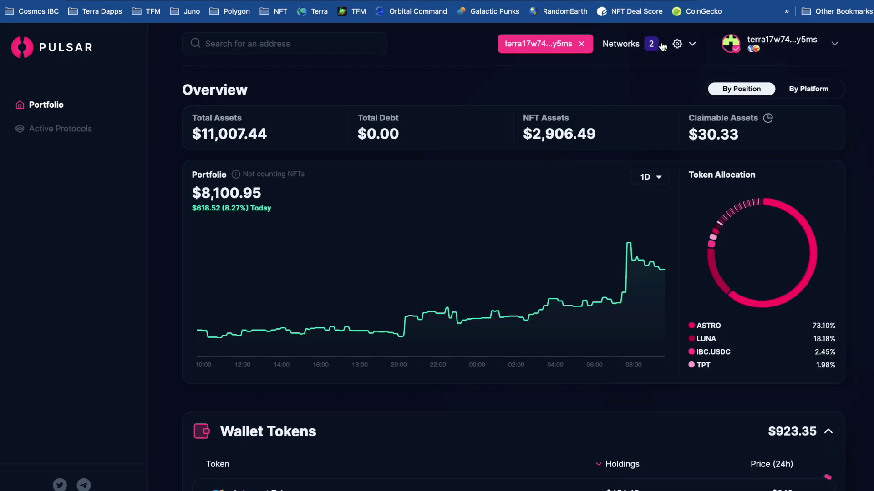
Turn off Terra Classic in Networks, then review the updated $10,709.94 dashboard sections
click(653, 44)
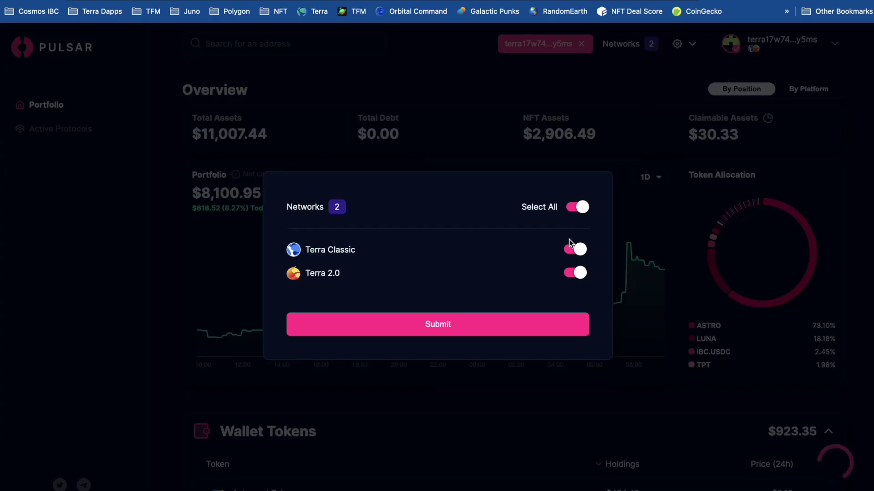
click(575, 250)
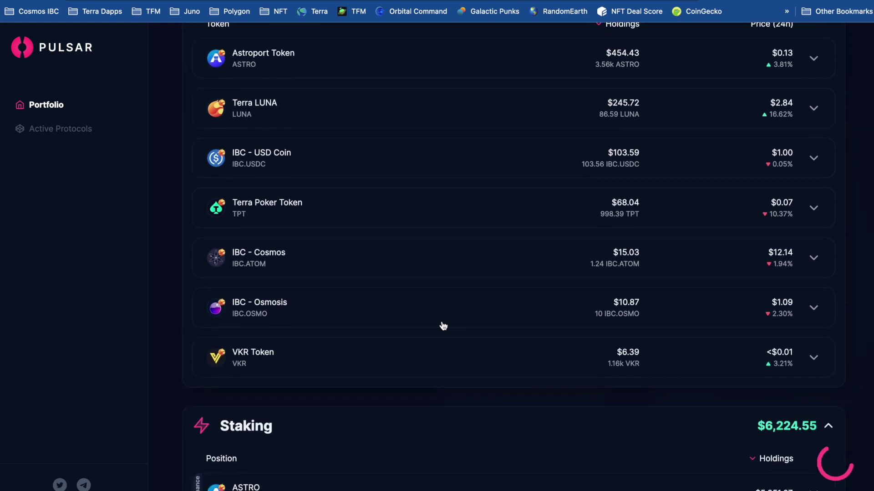
scroll(439, 325, down, 2)
scroll(442, 326, down, 9)
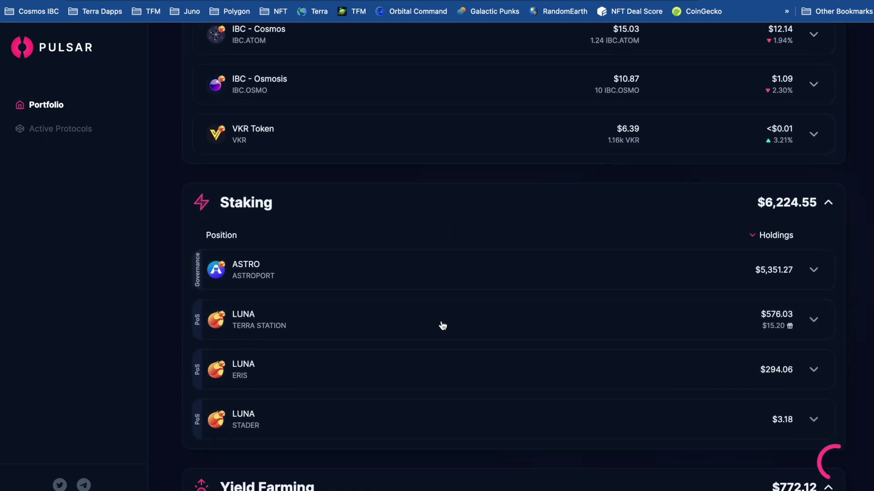
scroll(442, 325, down, 6)
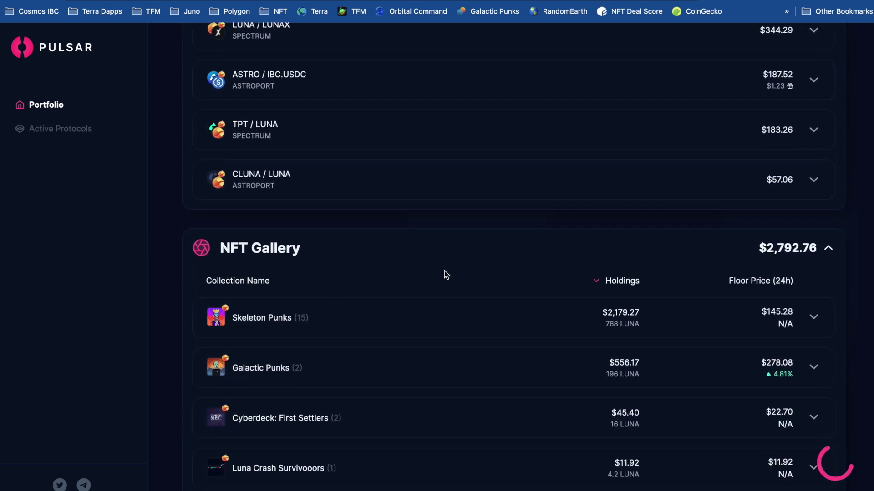
scroll(445, 274, down, 2)
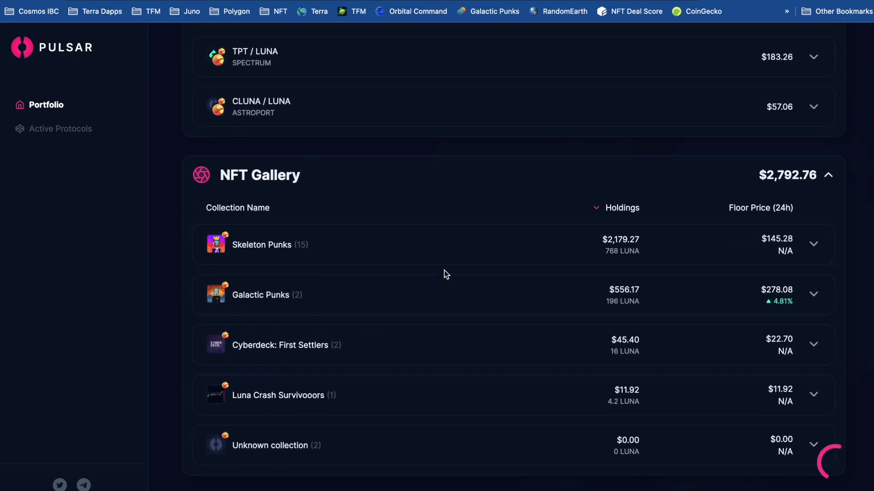
scroll(444, 271, up, 20)
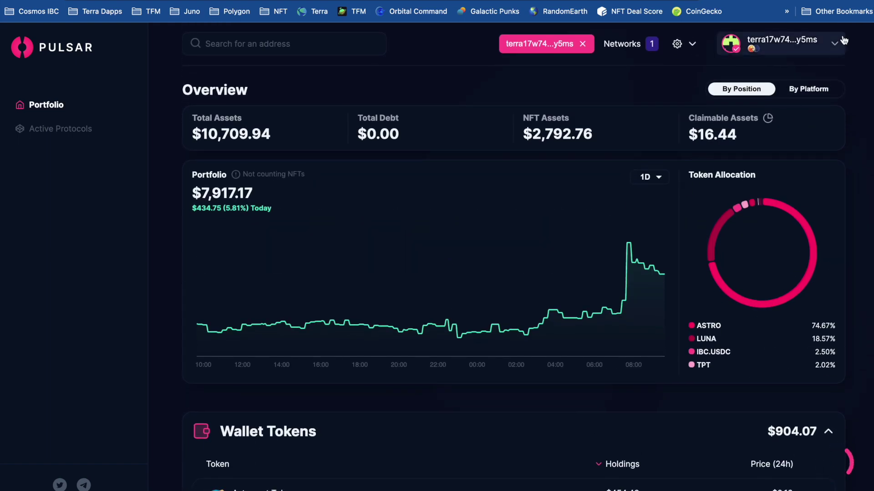
Exit the wallet session from the profile dropdown and begin a new wallet connection
click(836, 45)
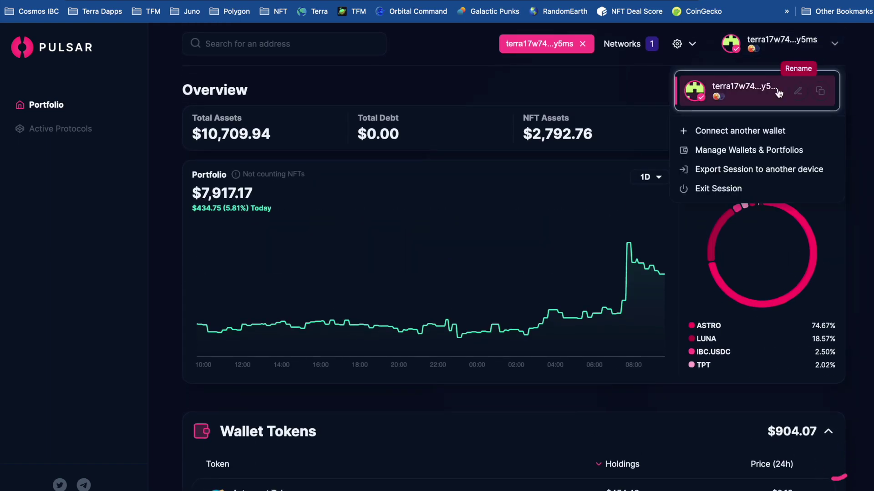
click(717, 132)
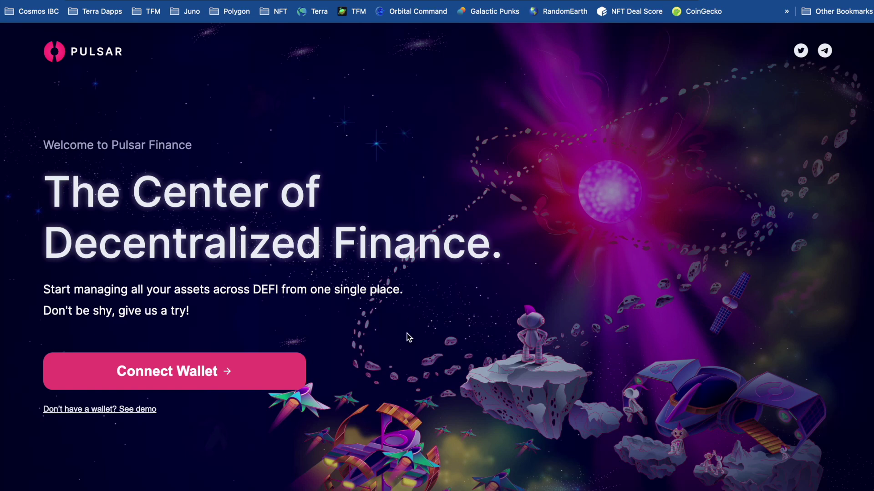
click(198, 368)
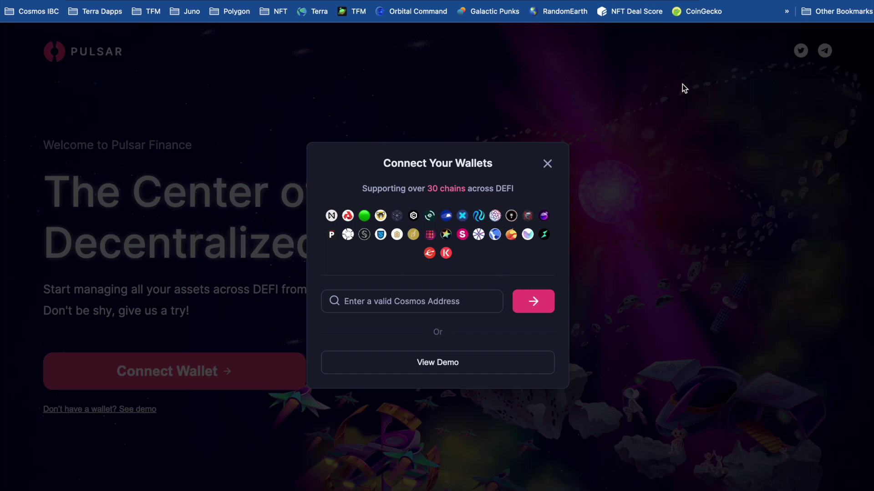
Load the Terra wallet by pasting its address copied from Terra Station
click(736, 1)
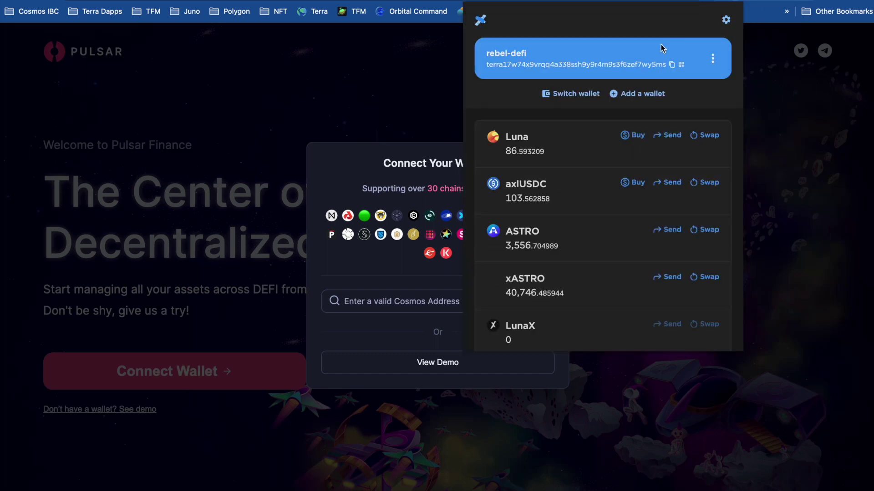
click(672, 65)
click(384, 304)
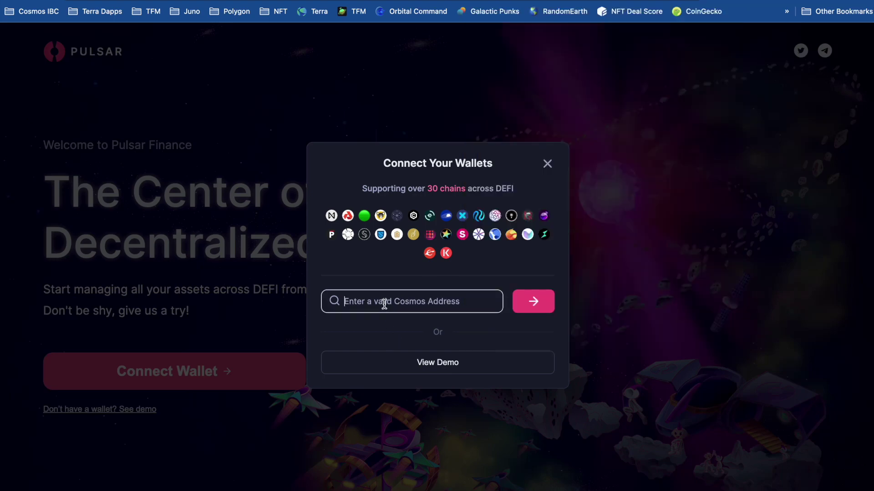
key(super+v)
click(536, 296)
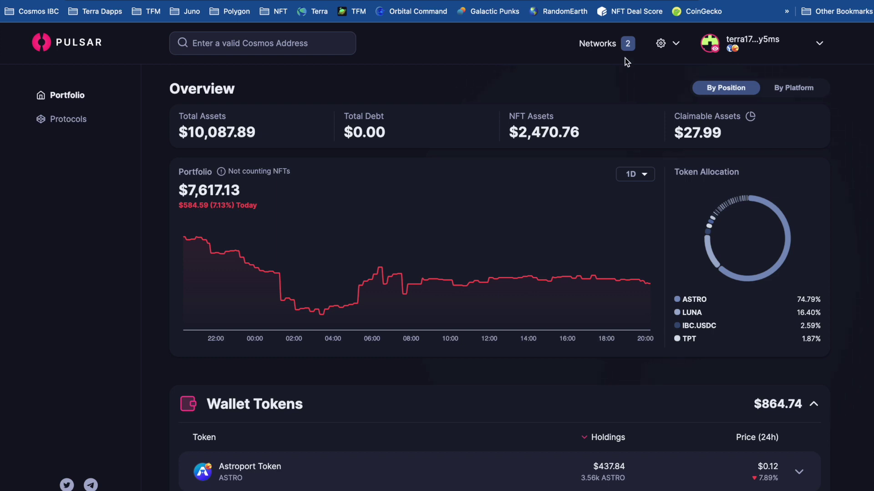
Turn off the first Terra network in Networks and submit, leaving one Terra network
click(626, 45)
scroll(511, 253, down, 5)
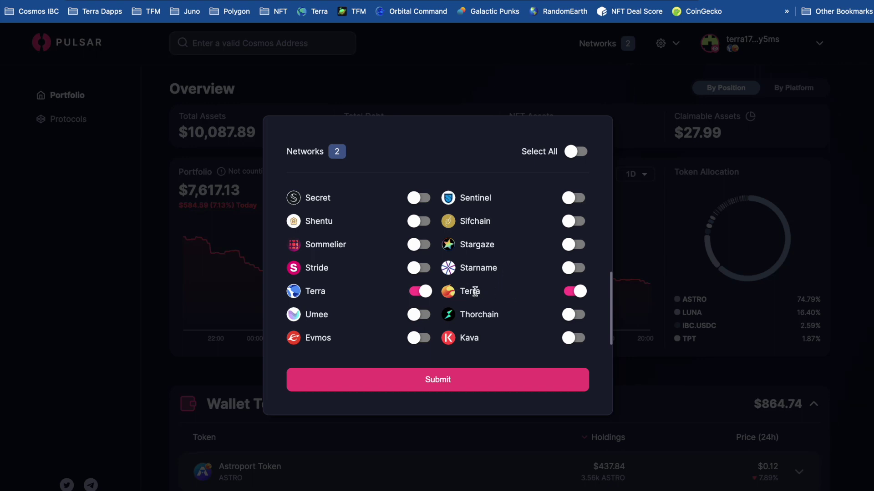
click(420, 293)
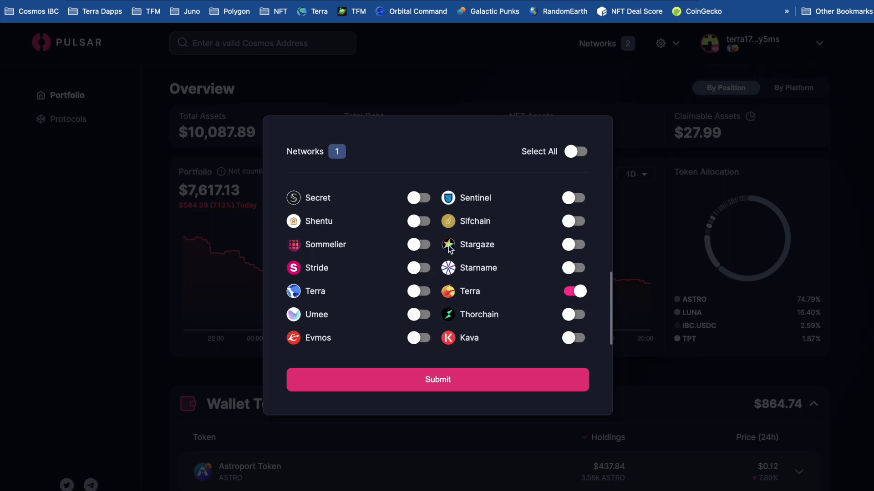
click(469, 379)
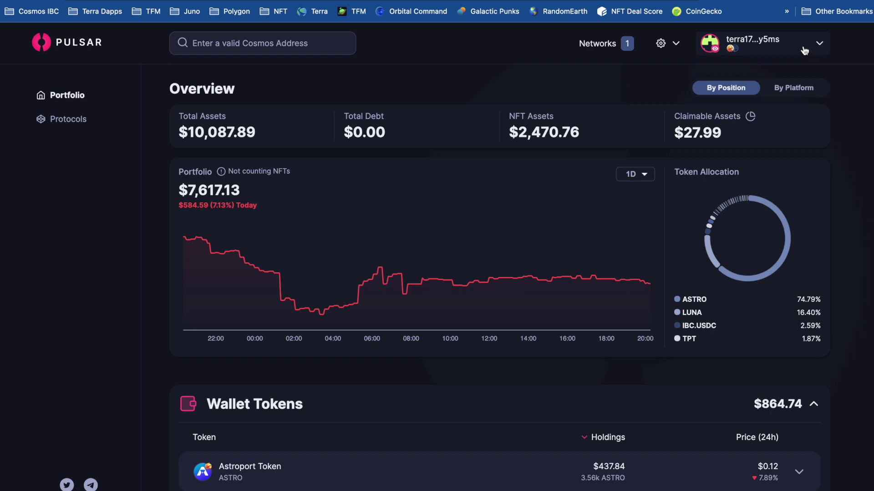
Add another wallet by pasting the Juno address copied from Keplr
click(720, 1)
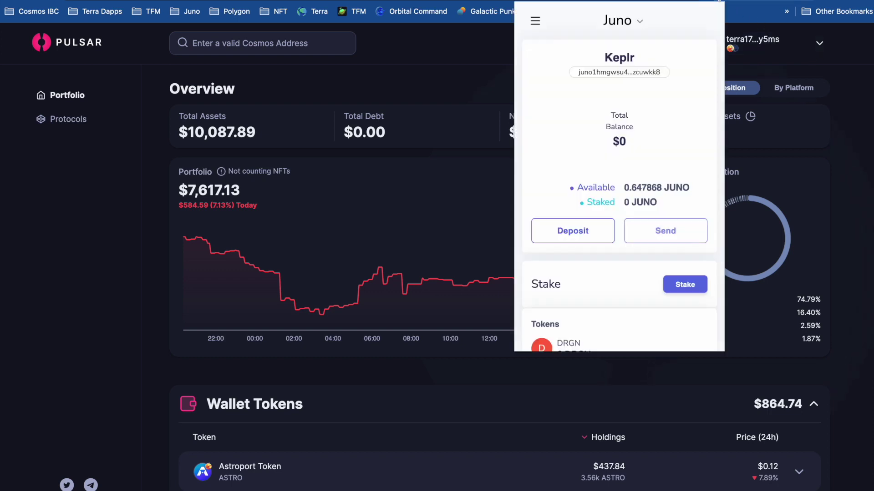
click(643, 73)
click(833, 54)
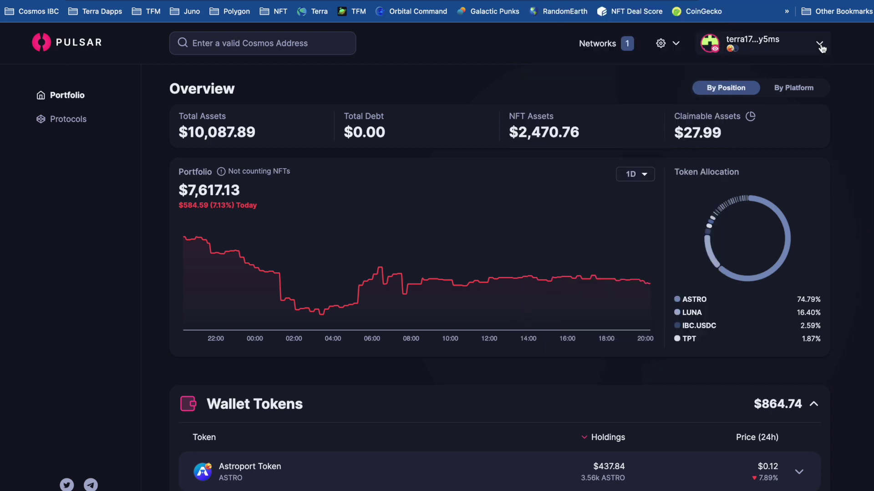
click(820, 45)
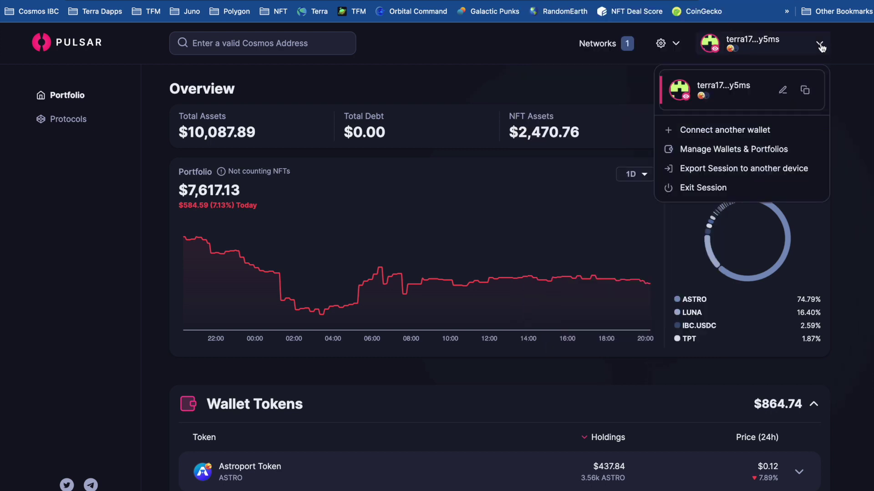
click(749, 130)
click(427, 333)
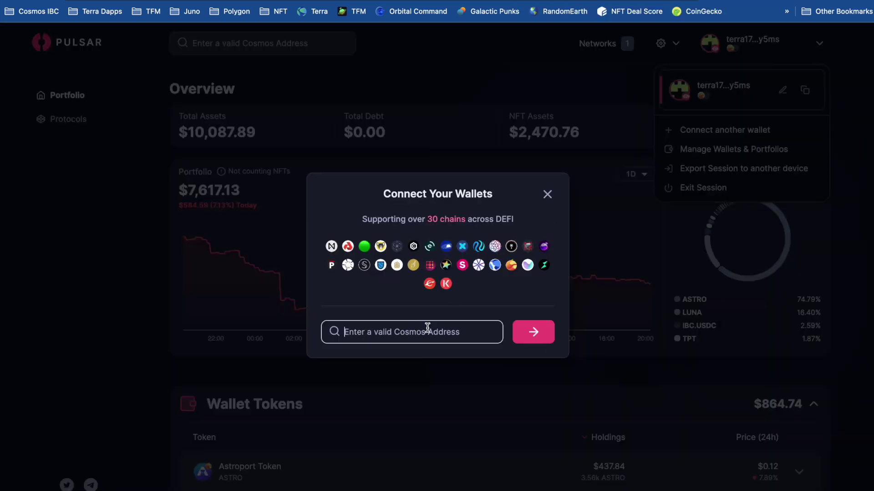
key(ctrl+v)
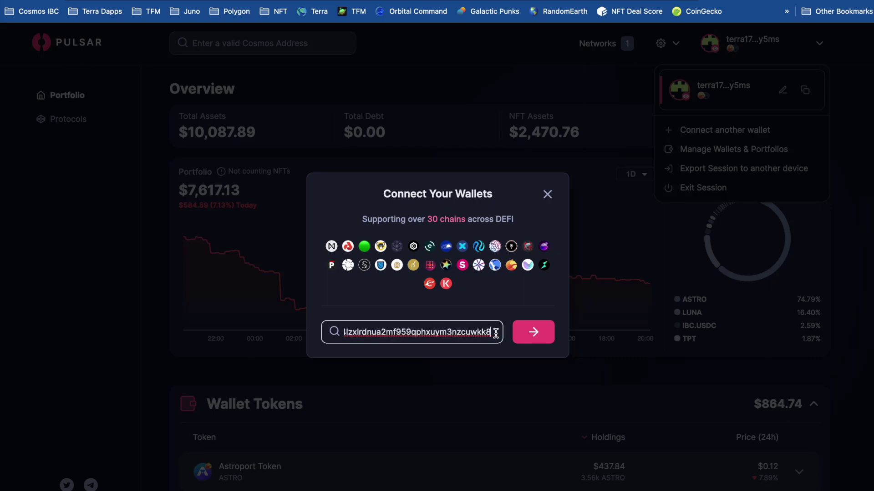
click(534, 335)
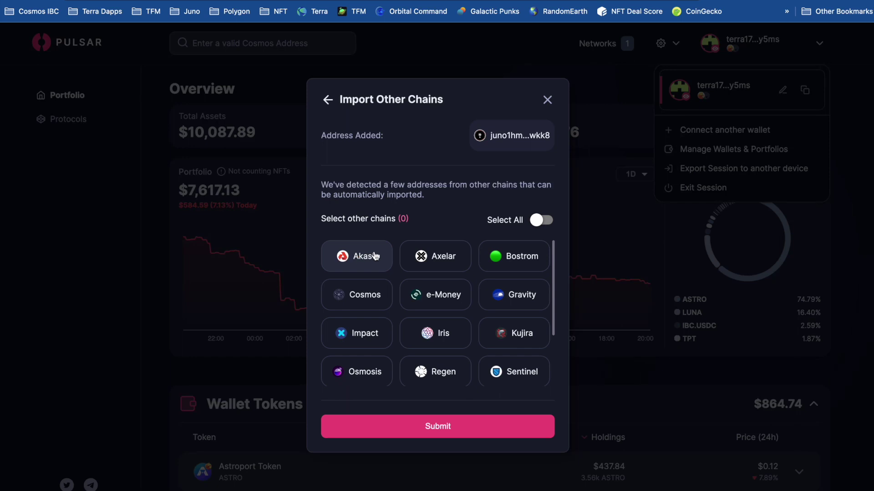
Import the Cosmos and Osmosis chains along with the Juno wallet
click(362, 297)
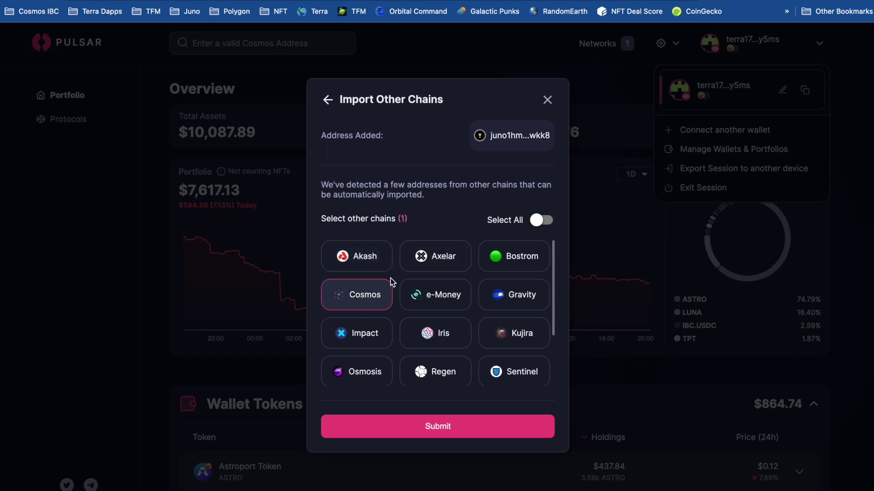
scroll(492, 313, down, 1)
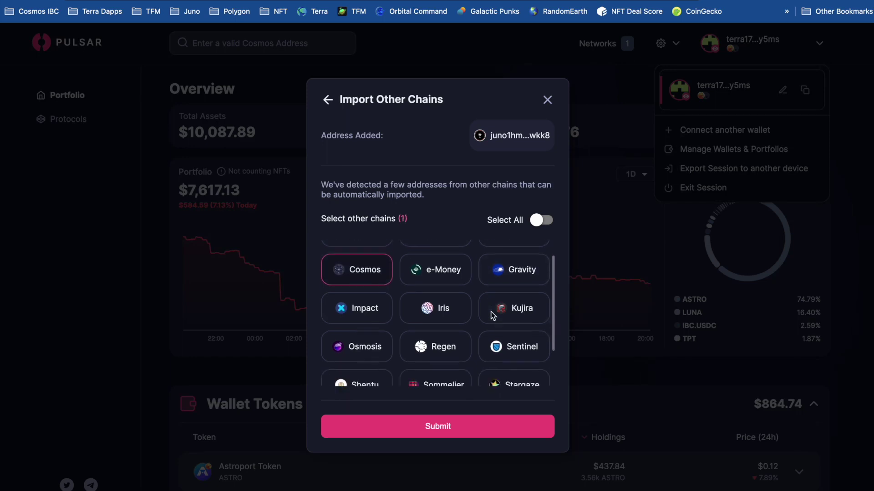
click(371, 335)
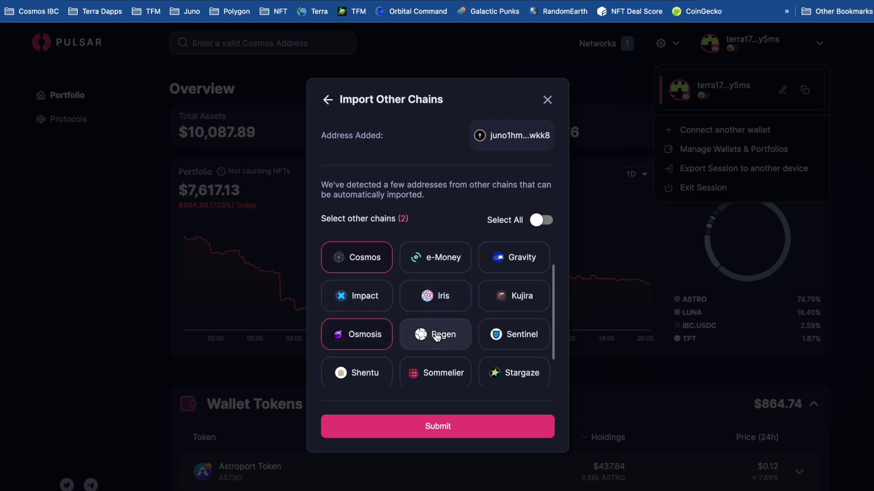
scroll(436, 337, down, 1)
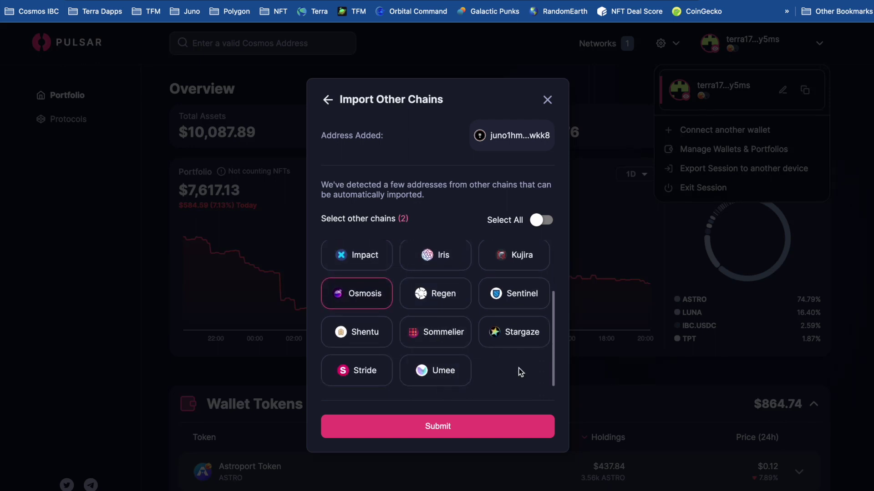
click(475, 426)
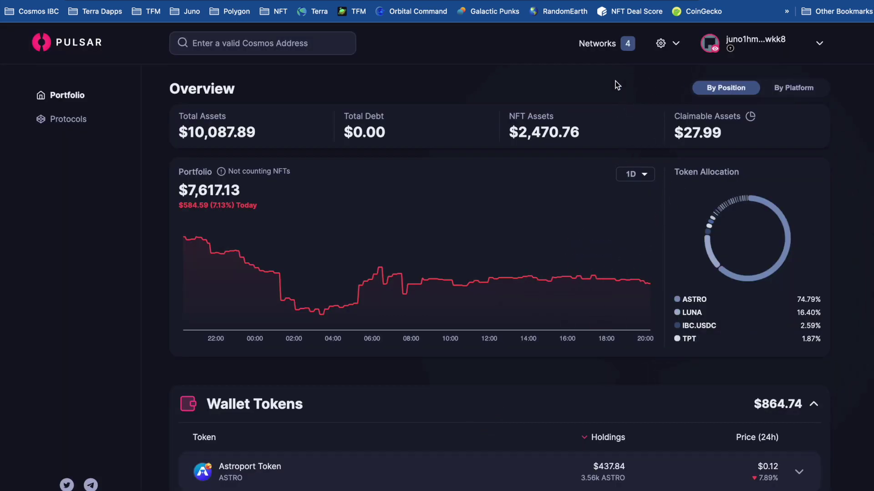
scroll(615, 81, down, 6)
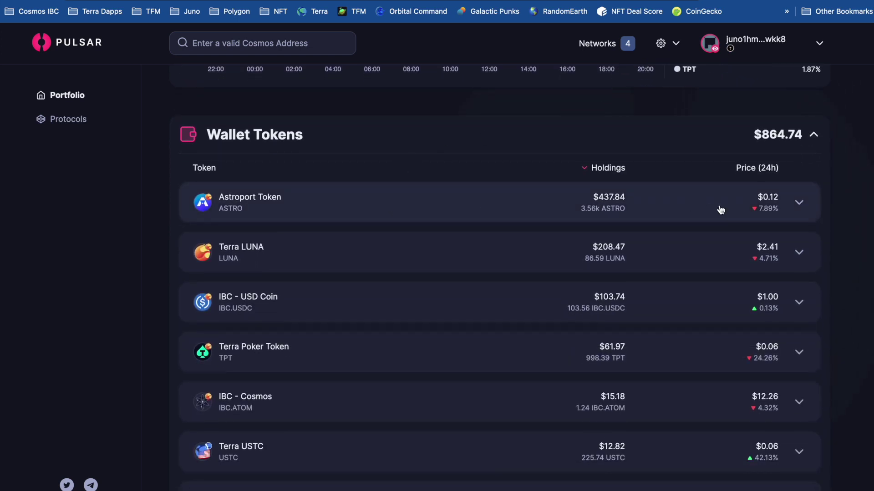
click(800, 203)
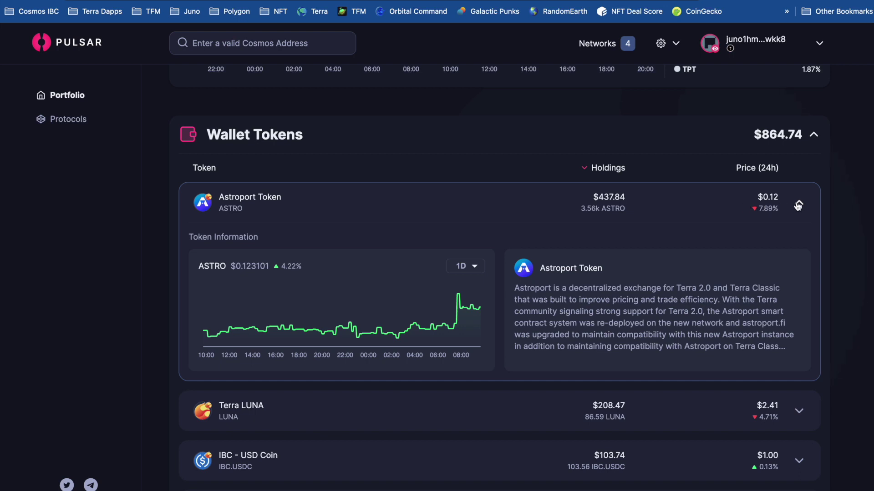
click(799, 205)
scroll(797, 254, down, 3)
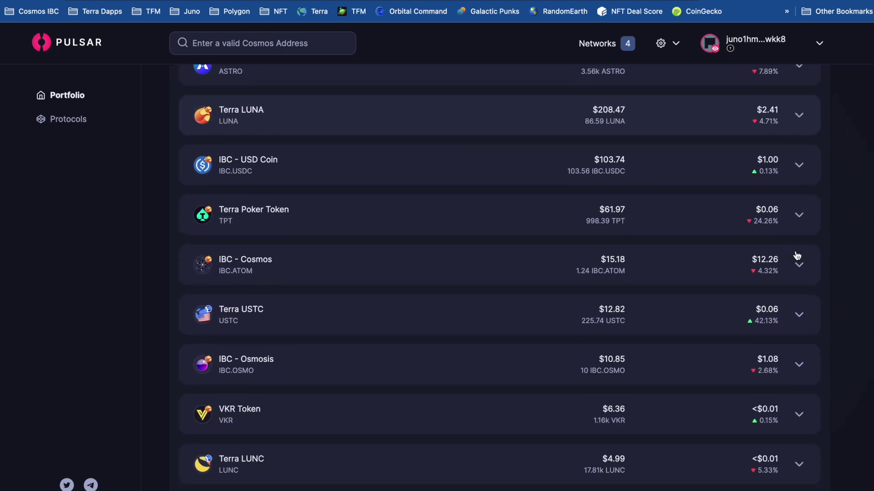
scroll(796, 255, down, 14)
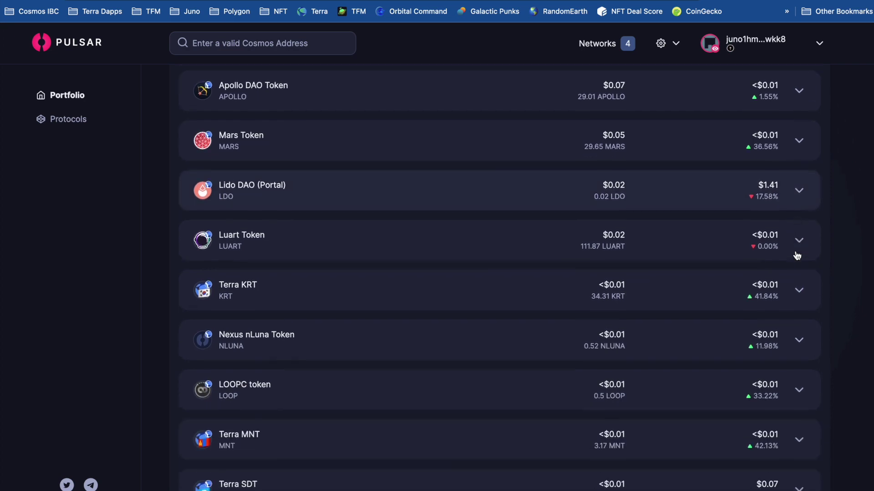
scroll(796, 256, down, 6)
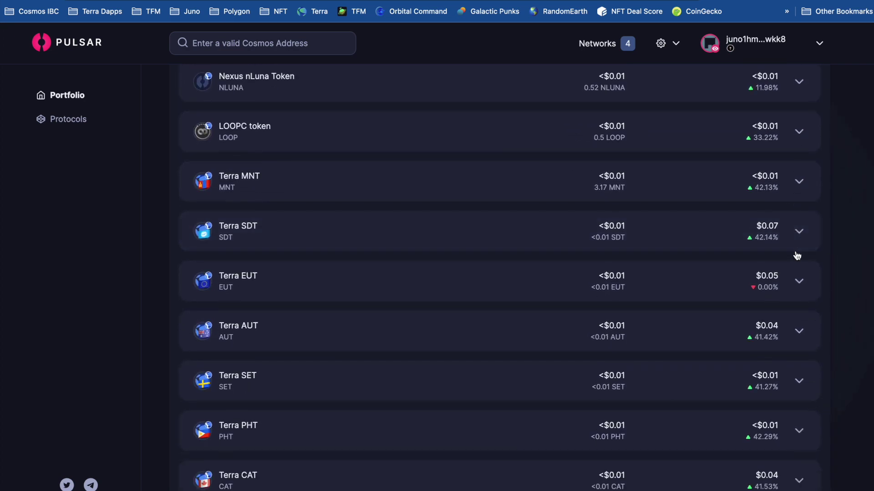
click(628, 44)
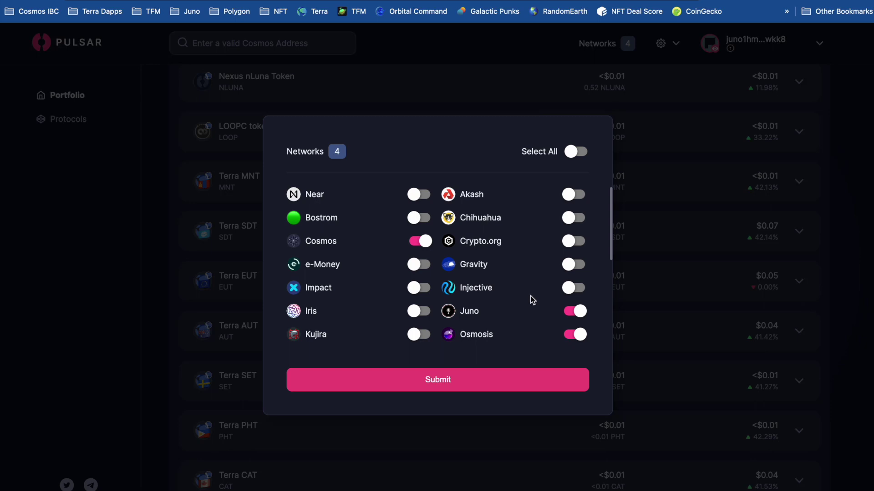
Resubmit the Cosmos, Juno, Osmosis and Terra network selection and reload the page
scroll(531, 299, down, 5)
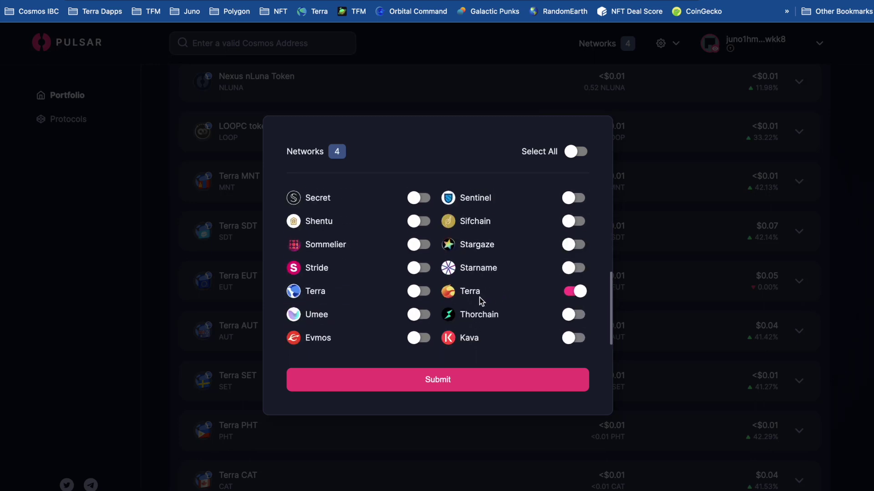
click(467, 387)
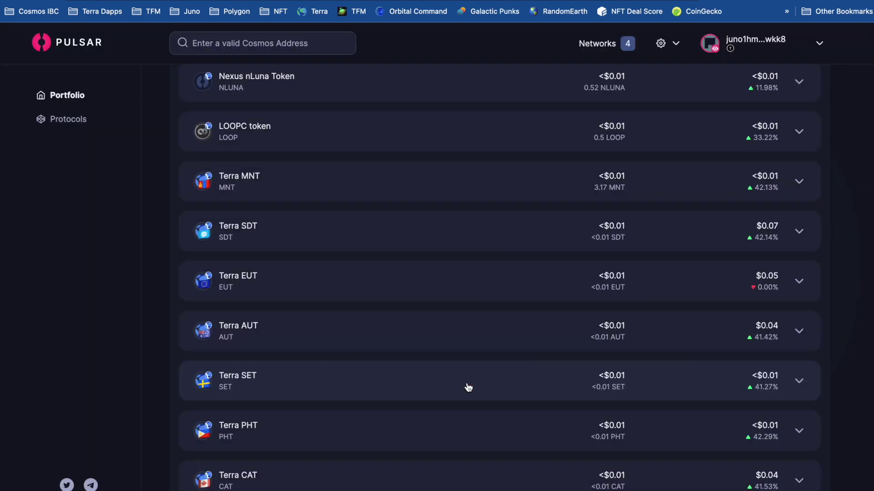
scroll(507, 339, up, 5)
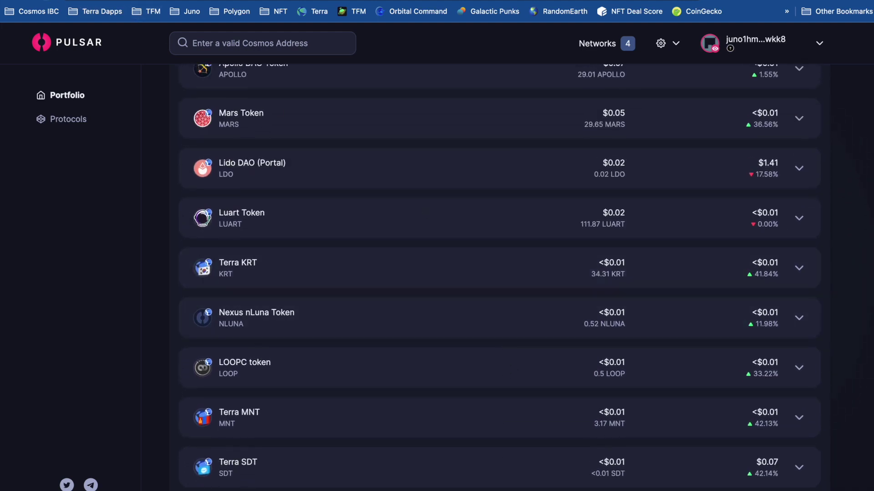
key(super+r)
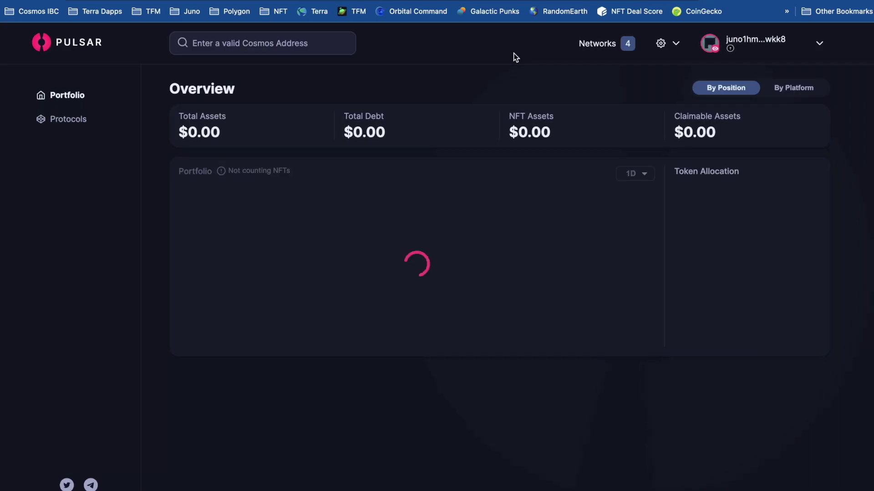
Switch the dashboard to the Bundled Wallets portfolio
scroll(513, 54, down, 2)
scroll(522, 166, up, 3)
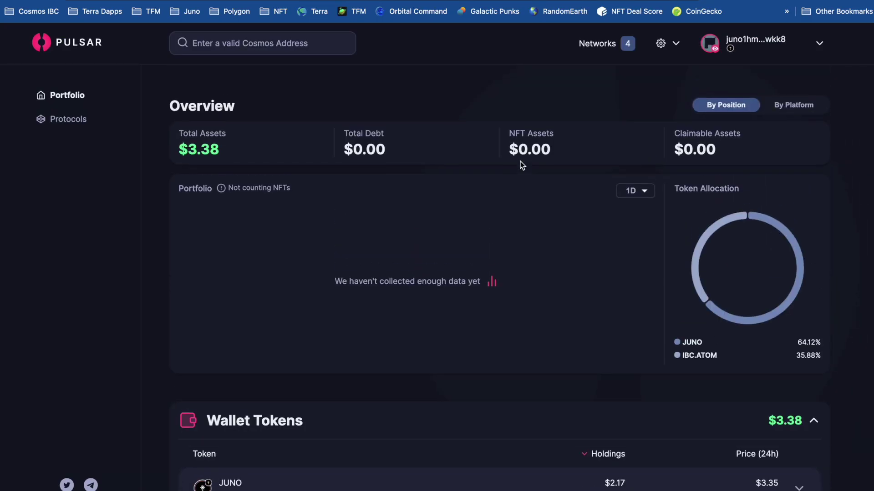
scroll(521, 165, down, 1)
click(755, 41)
click(735, 89)
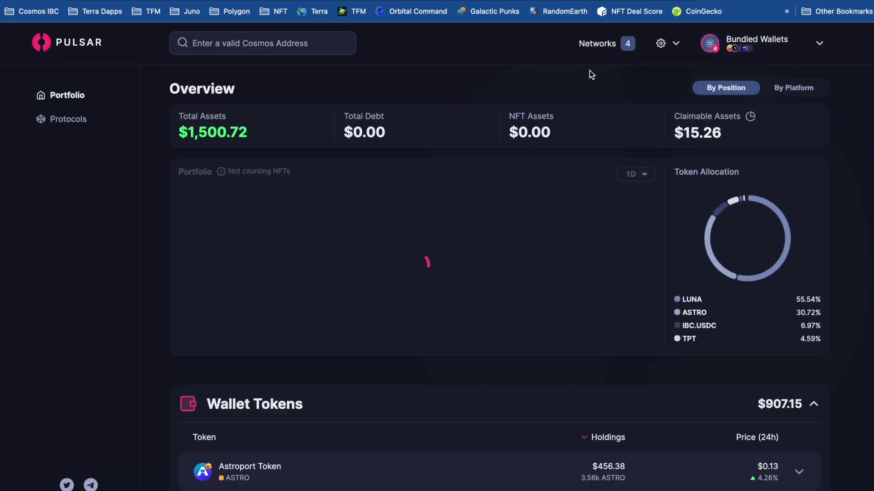
Confirm the bundle's four enabled networks and view its $7,742.76 Staking section
click(619, 47)
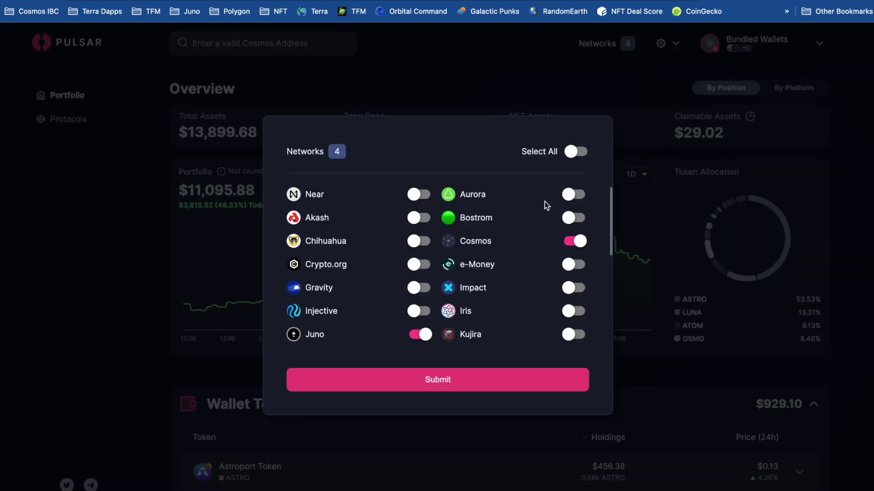
scroll(524, 259, down, 10)
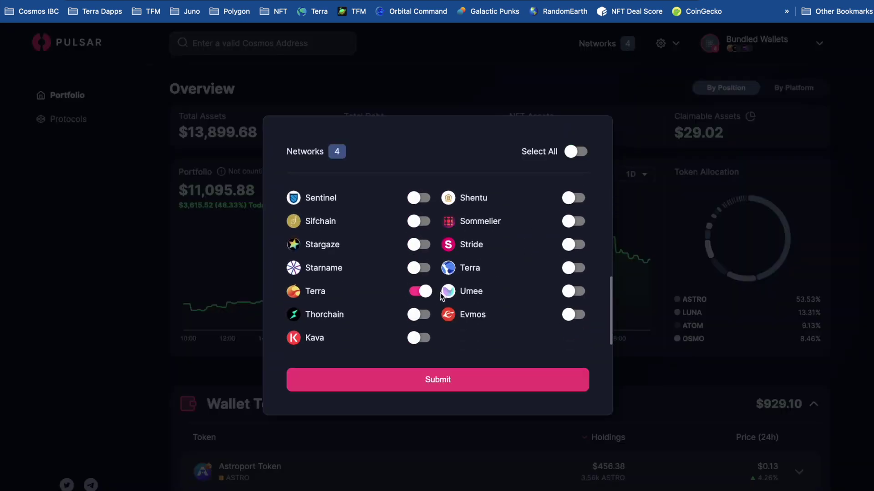
click(494, 381)
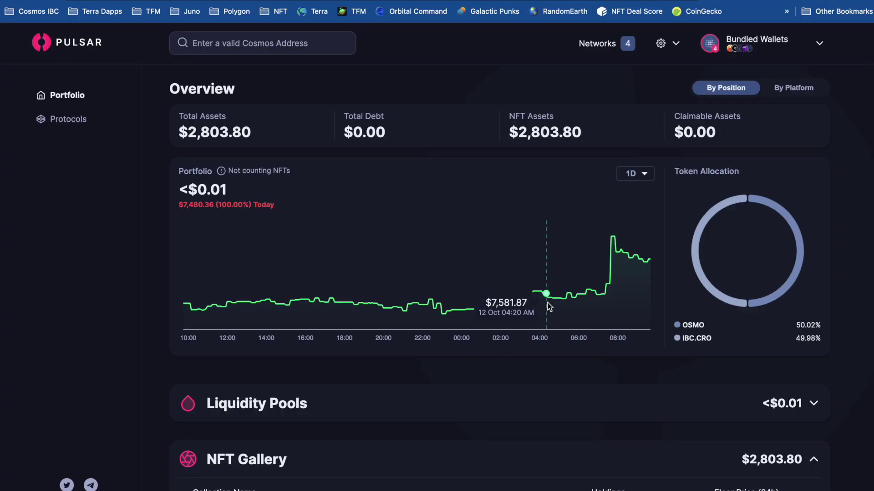
scroll(547, 302, down, 10)
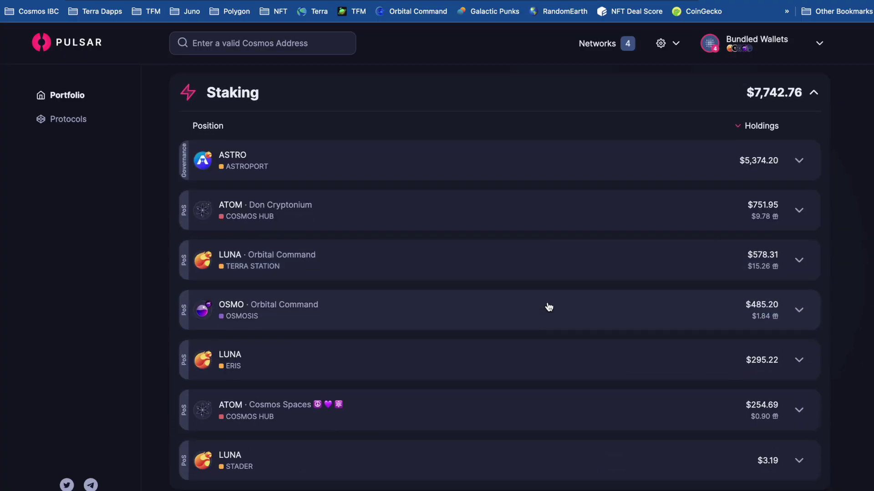
Expand and collapse the ATOM · Don Cryptonium staking row, then scroll to Yield Farming ($2,395.01)
scroll(547, 303, down, 5)
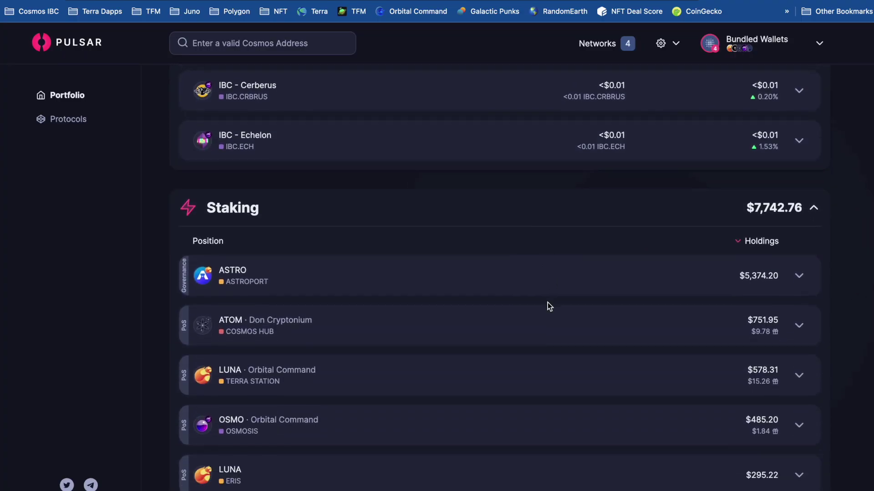
scroll(546, 273, down, 3)
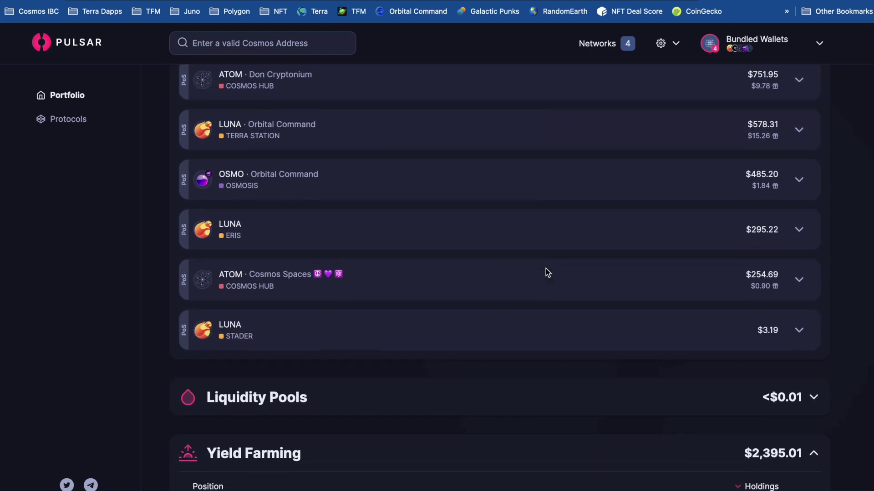
scroll(547, 273, up, 1)
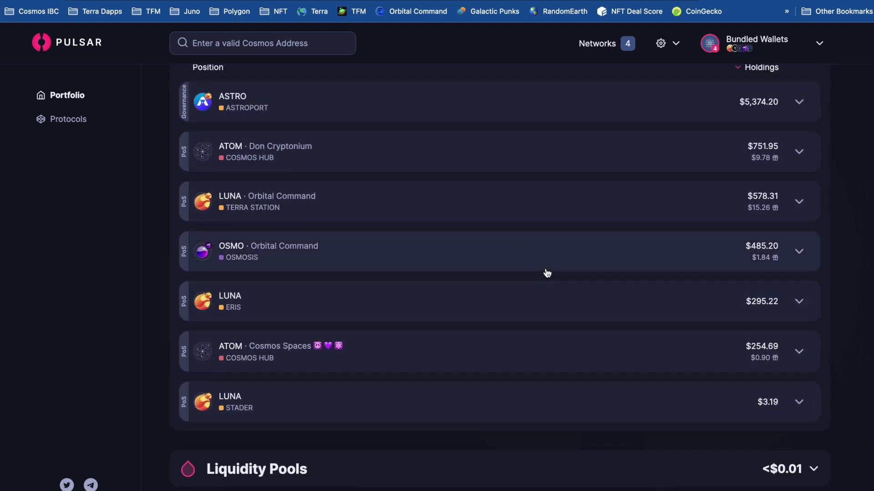
scroll(528, 275, up, 1)
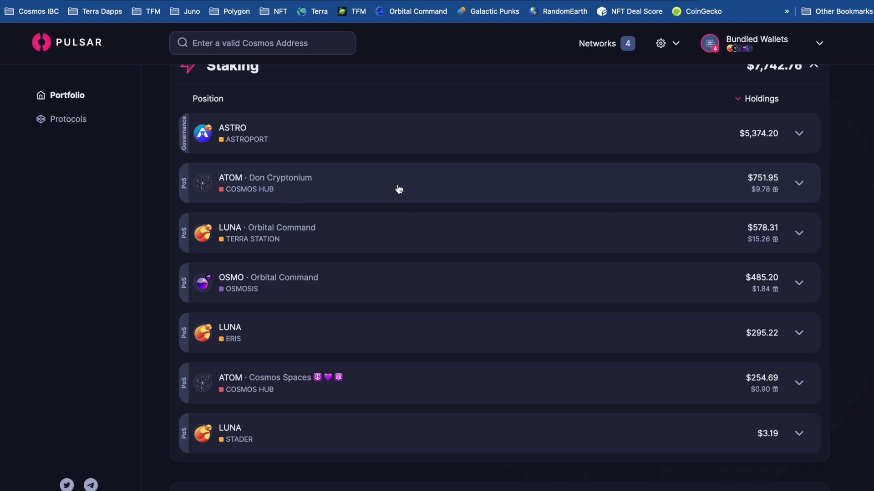
click(799, 185)
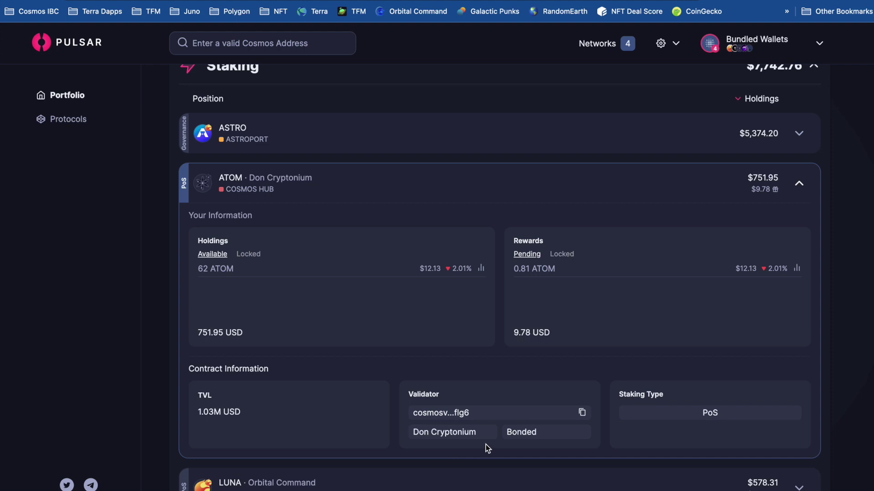
click(800, 185)
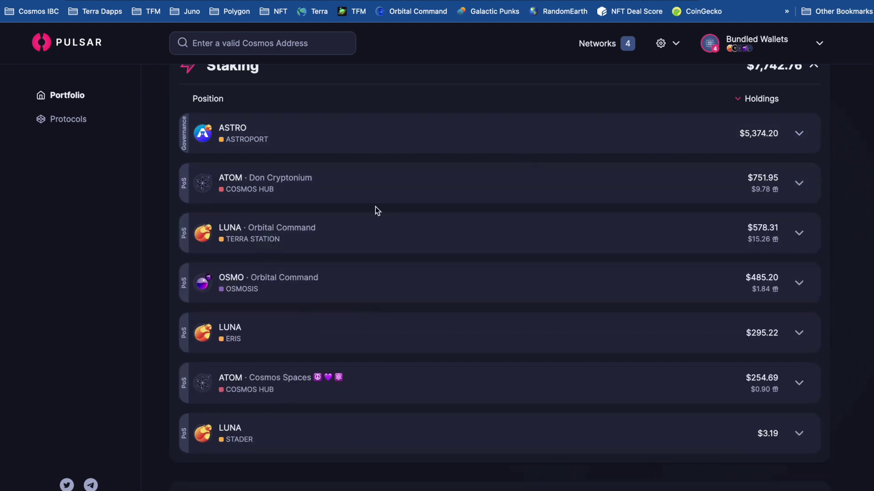
scroll(369, 281, down, 3)
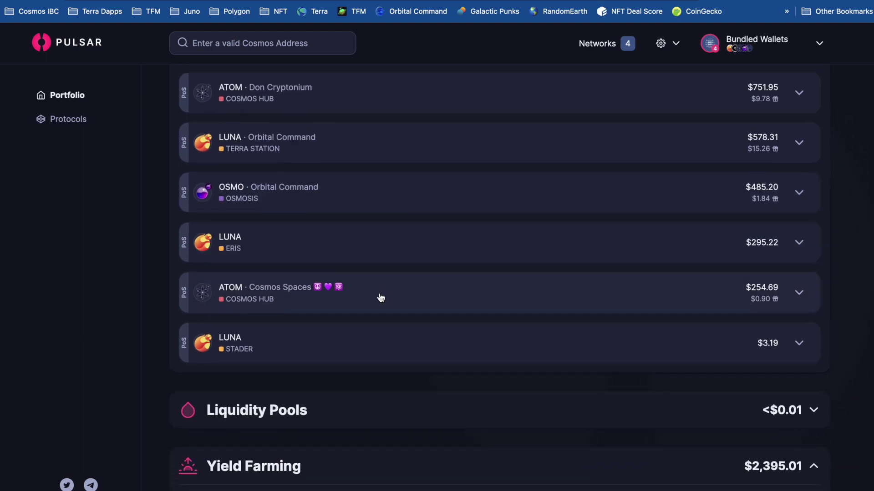
scroll(381, 297, down, 7)
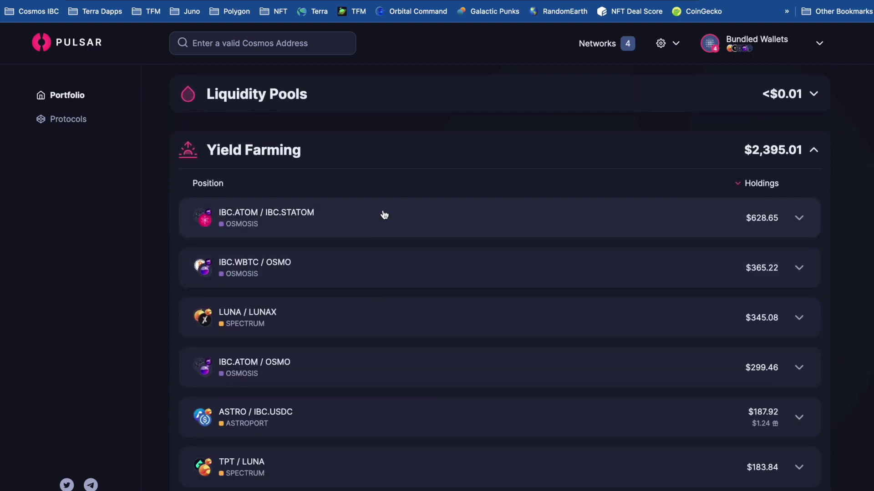
Expand the Galactic Punks NFTs in the NFT Gallery, then open the wallet menu at top
scroll(545, 214, down, 12)
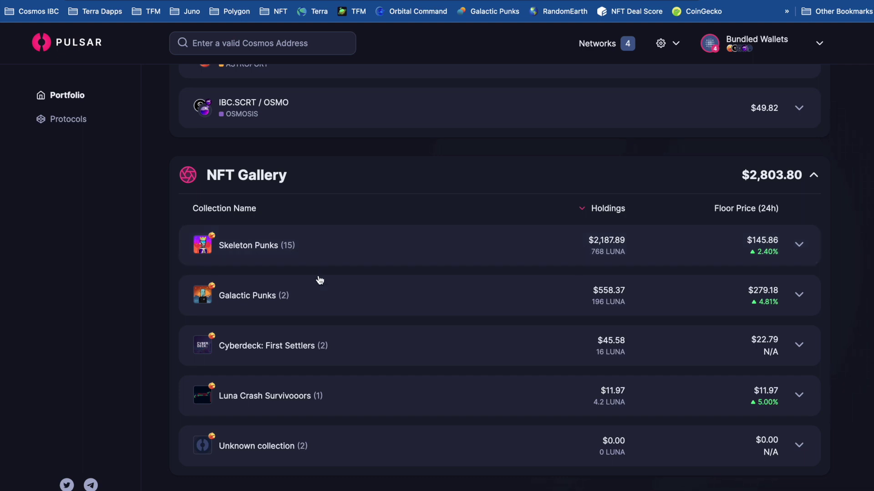
click(309, 294)
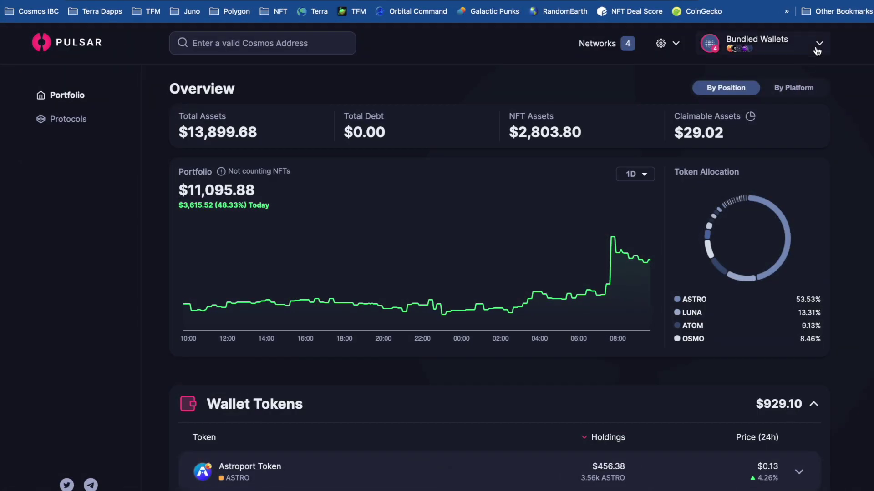
click(819, 45)
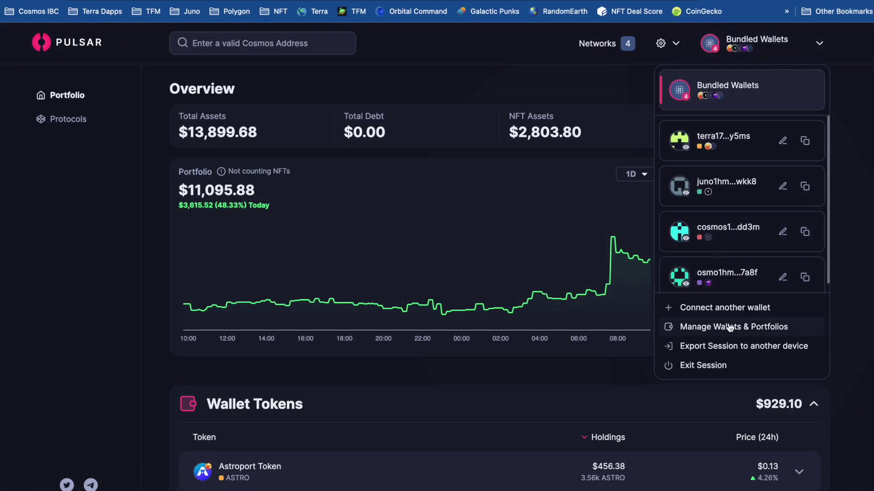
Go to Manage Wallets & Portfolios and begin a new portfolio with Create Portfolio
click(753, 326)
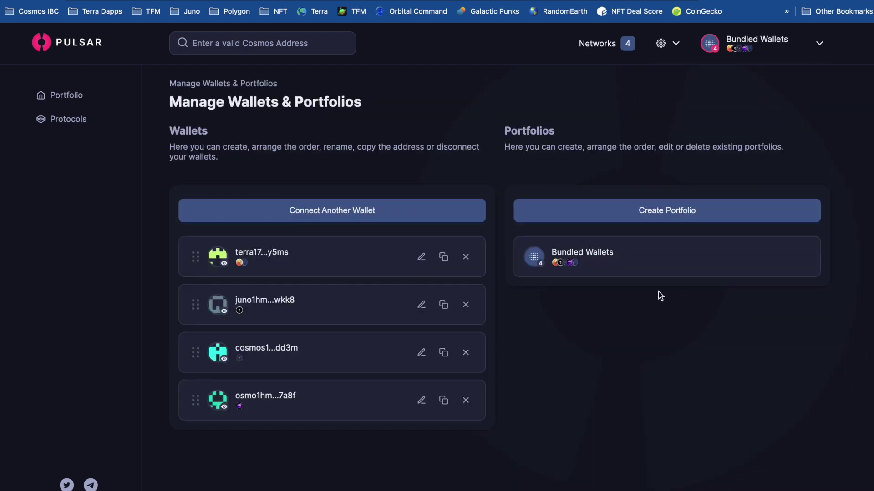
click(658, 220)
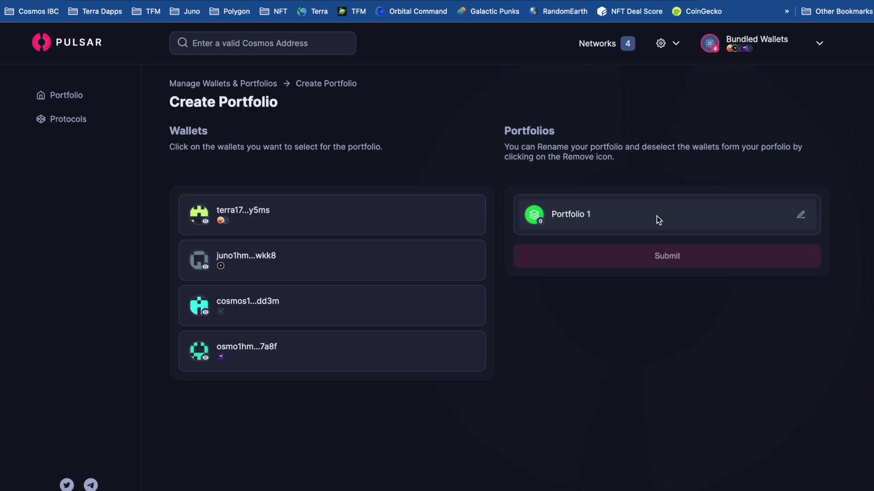
Rename the draft Portfolio 1 to 'Rebel Defi'
click(801, 215)
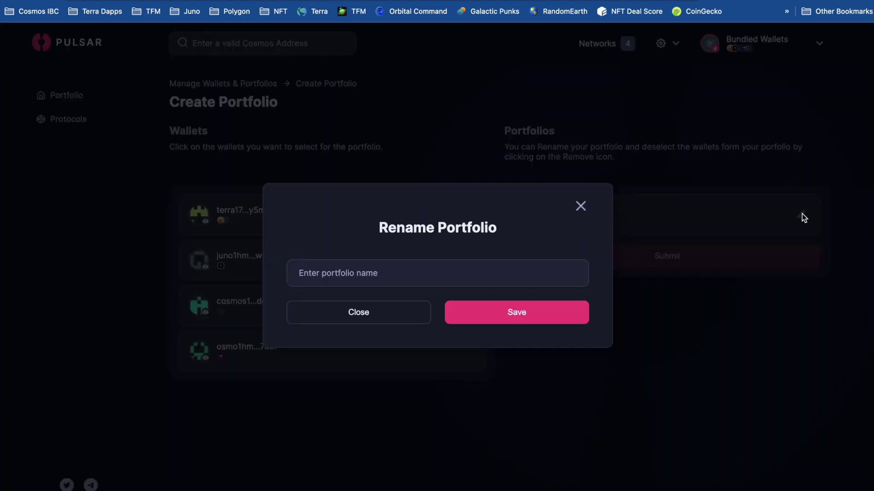
click(580, 270)
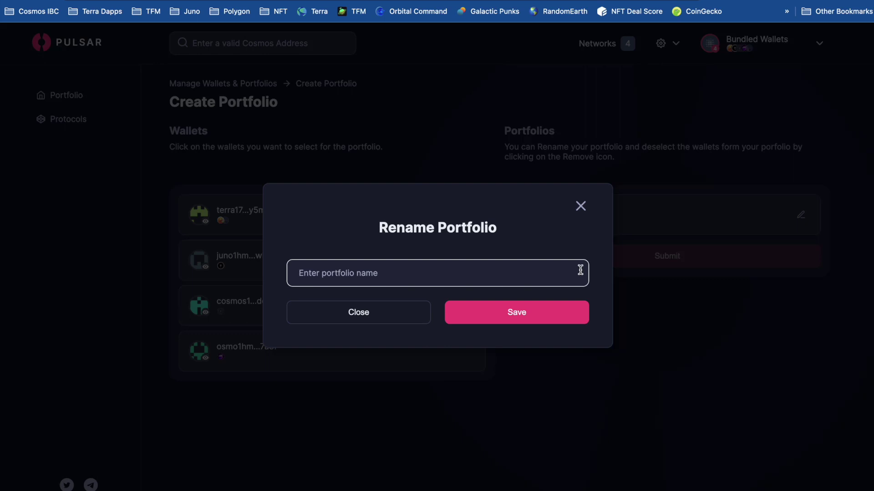
text(Rebel Defi)
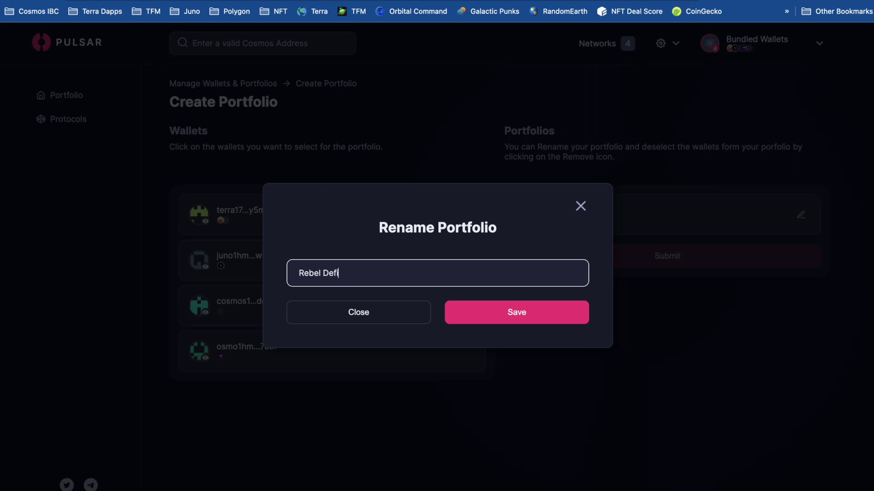
click(547, 314)
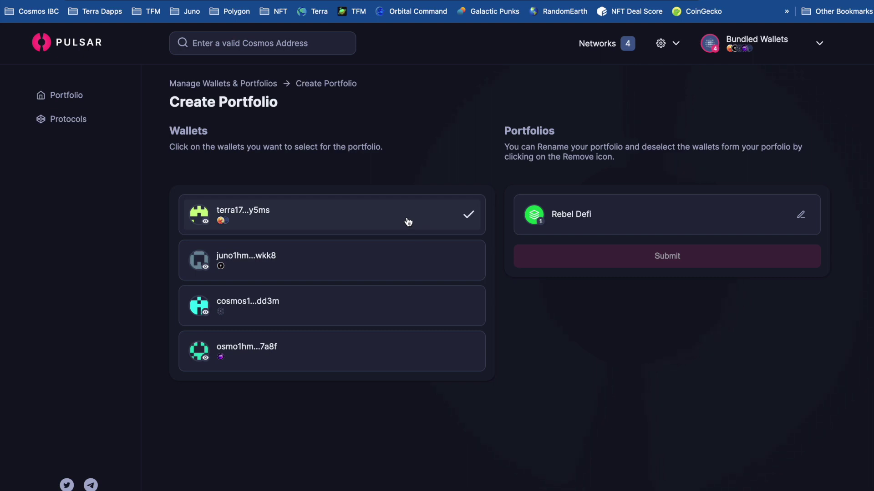
Select the Terra, Juno, Cosmos and Osmosis wallets and submit the Rebel Defi portfolio
click(412, 256)
click(424, 354)
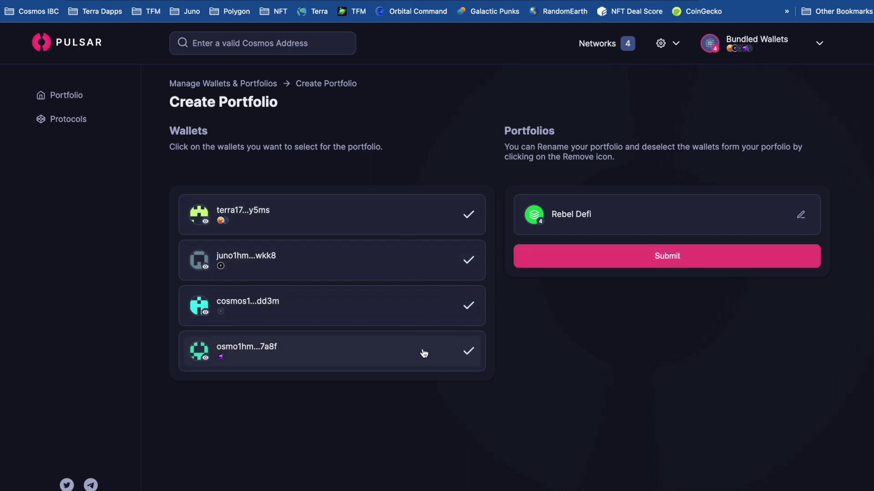
click(611, 264)
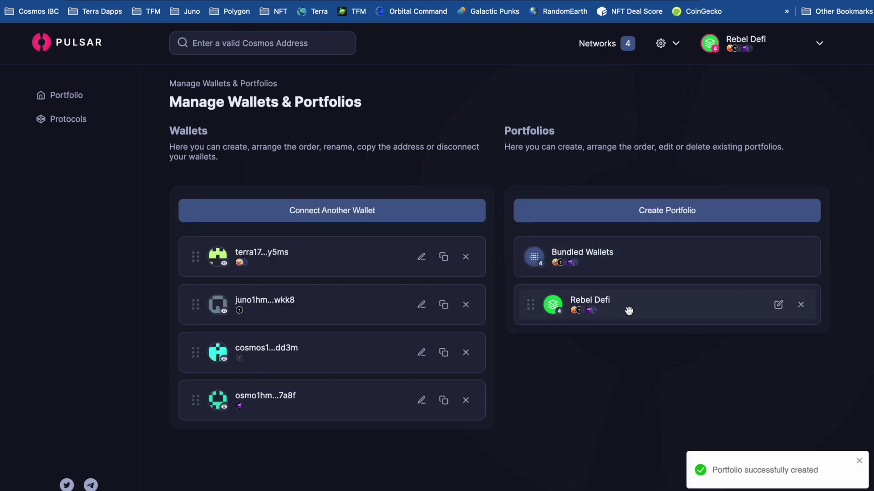
Move Rebel Defi above Bundled Wallets, then scroll through its Wallet Tokens and back to Overview
drag(636, 305, 636, 254)
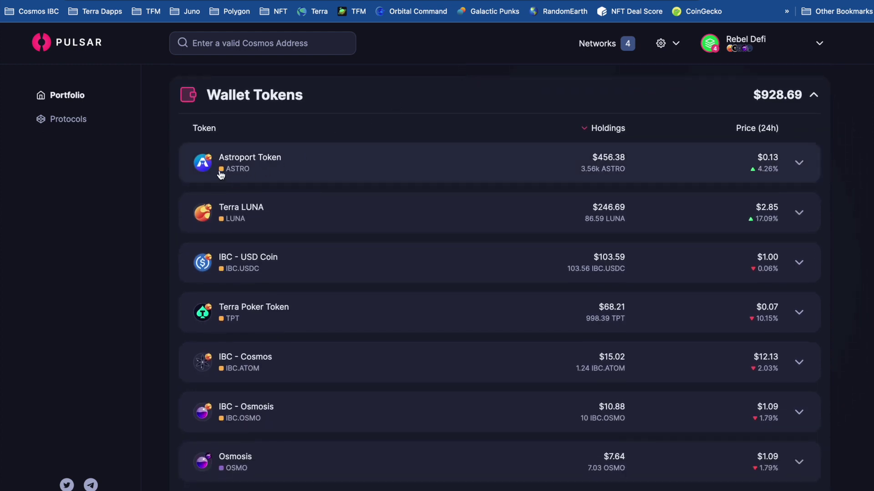
mouse_move(223, 176)
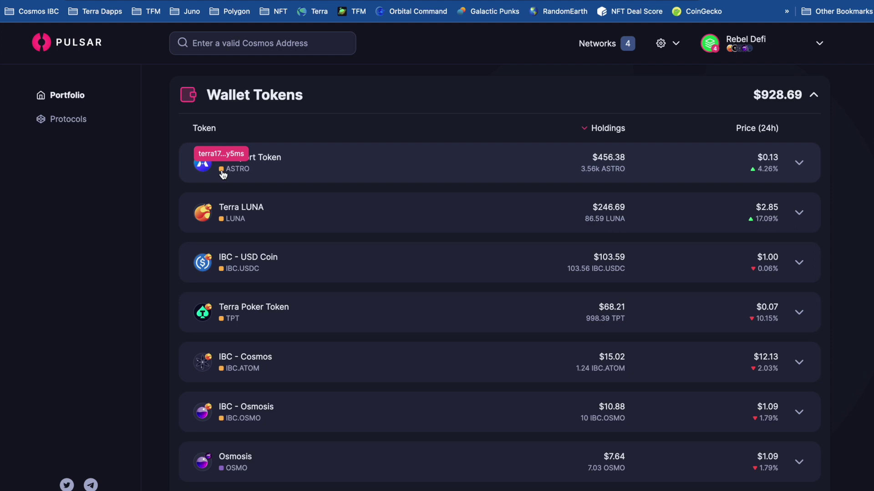
scroll(223, 174, down, 1)
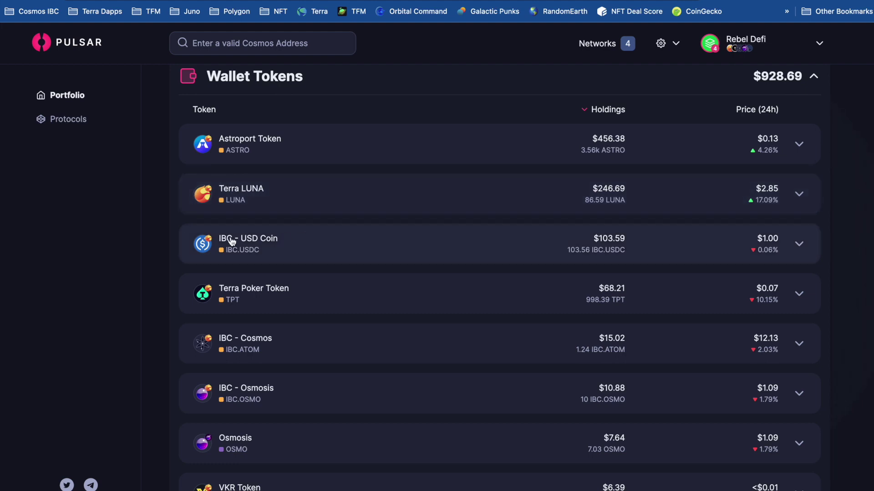
scroll(230, 254, down, 3)
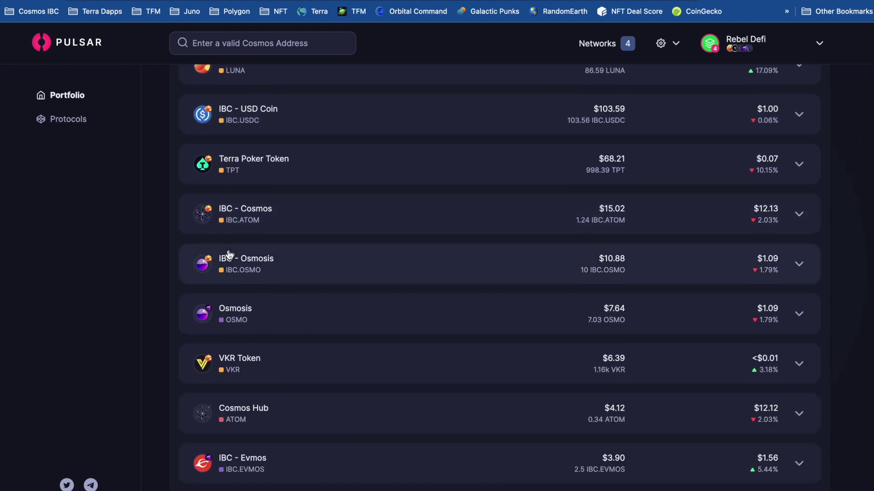
scroll(218, 331, down, 2)
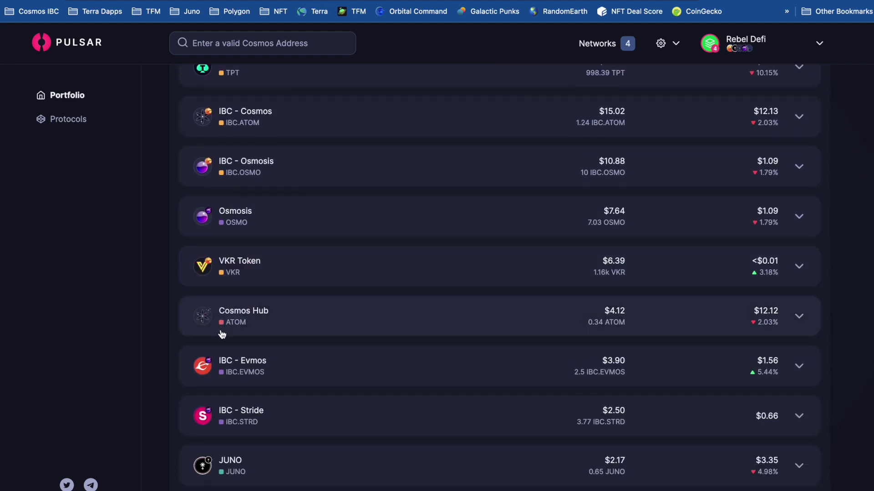
scroll(221, 325, down, 2)
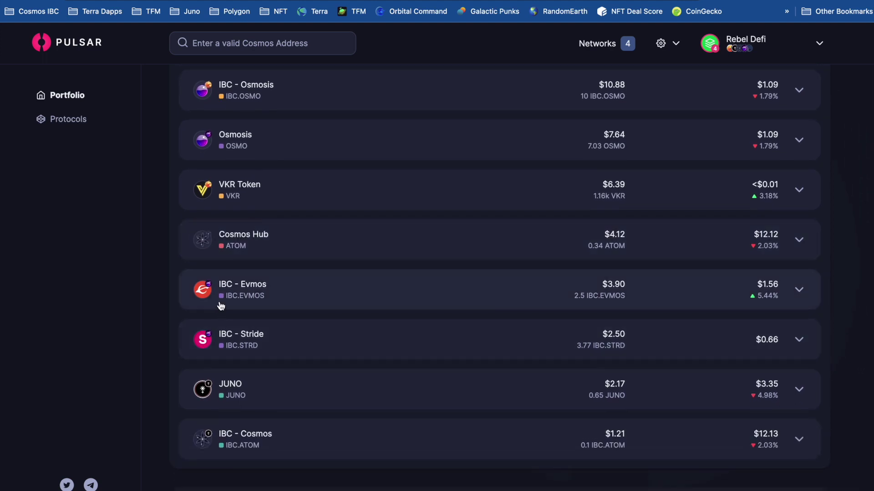
scroll(223, 301, down, 2)
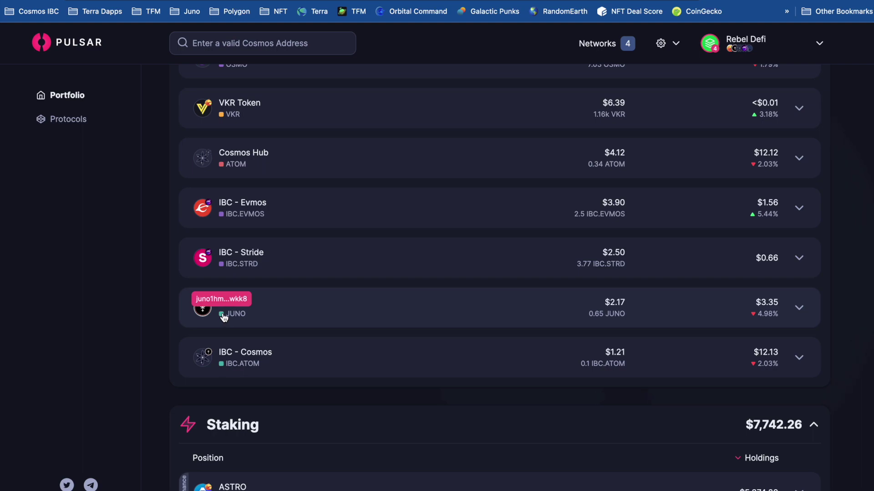
scroll(280, 317, up, 10)
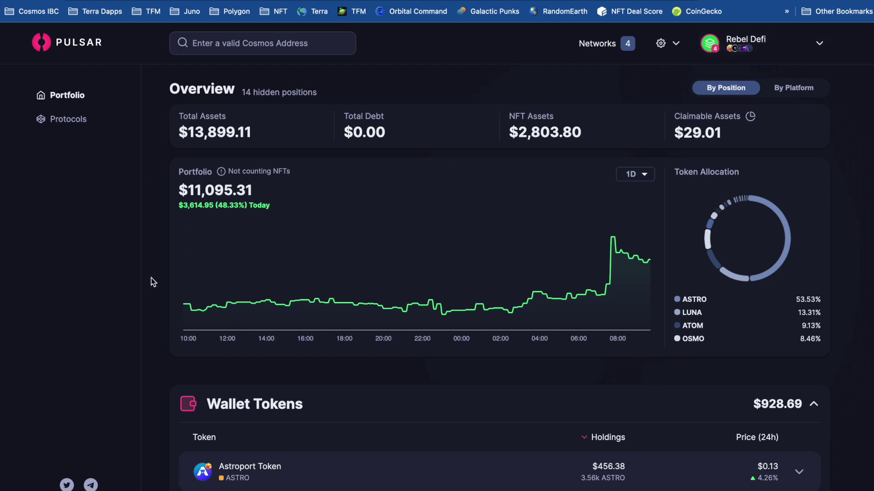
scroll(159, 284, down, 6)
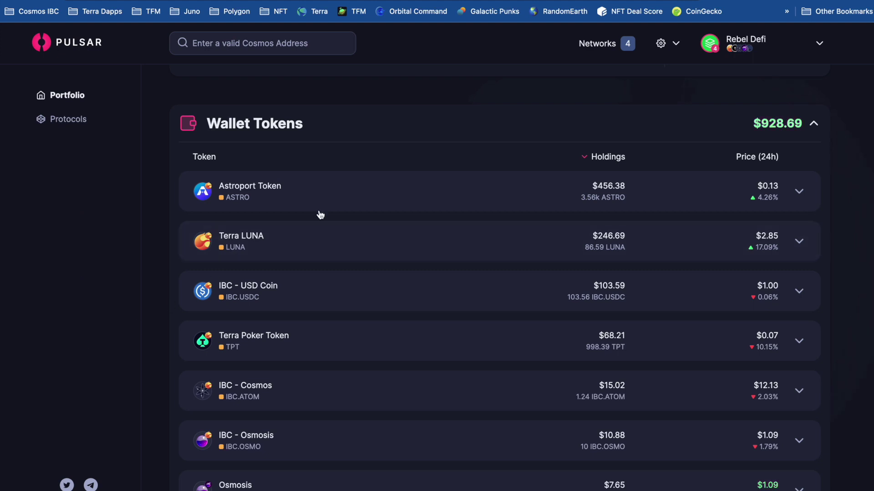
scroll(320, 215, down, 2)
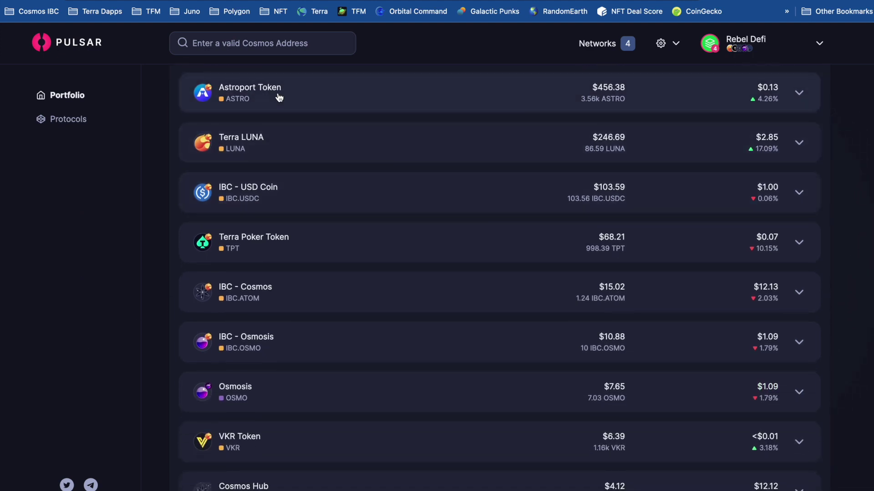